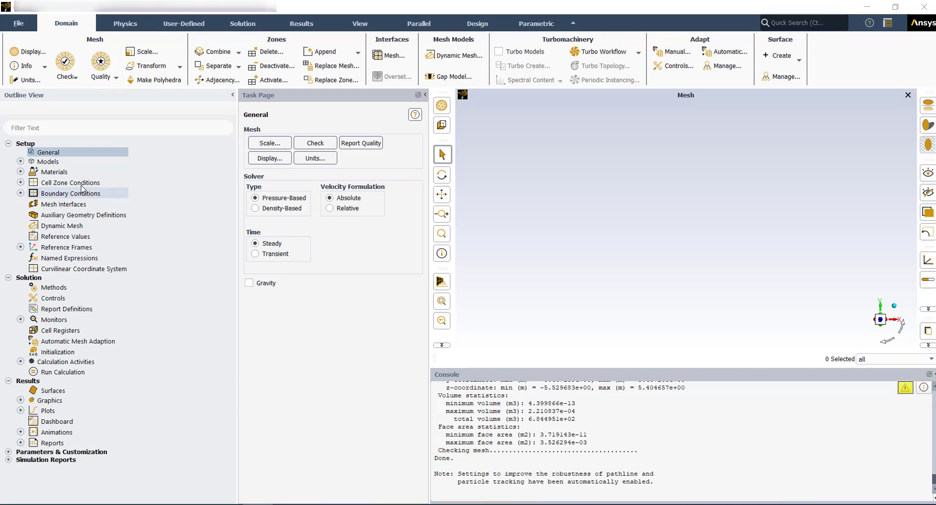
Step: Check that the Viscous model is SST k-omega with Production Limiter, and accept it
double_click(48, 162)
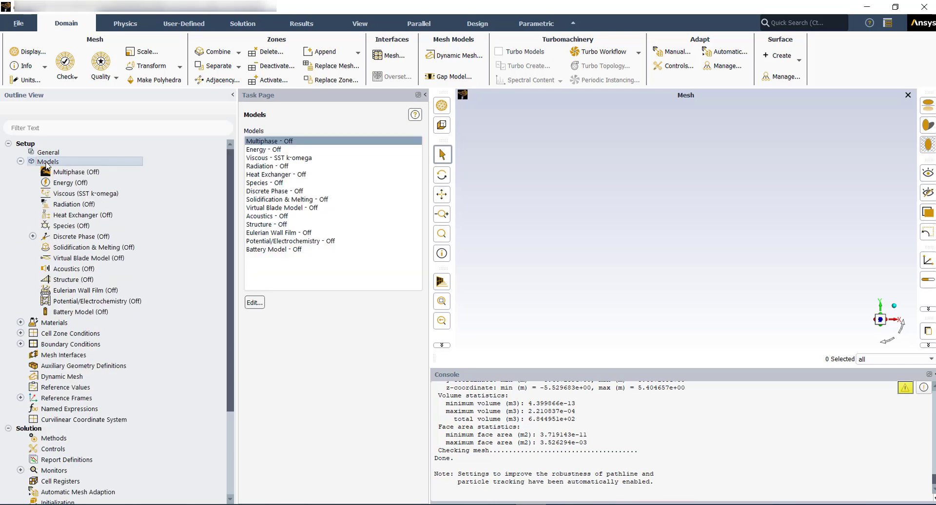
left_click(301, 158)
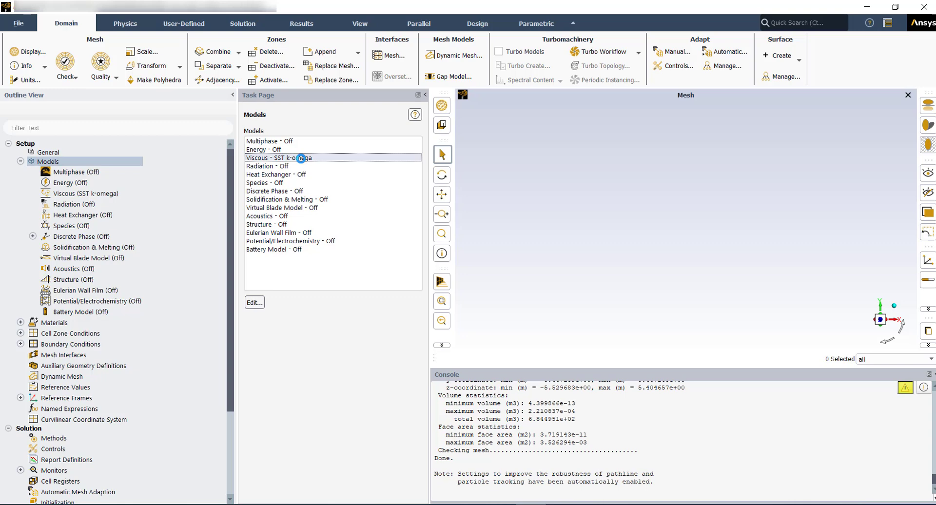
double_click(300, 157)
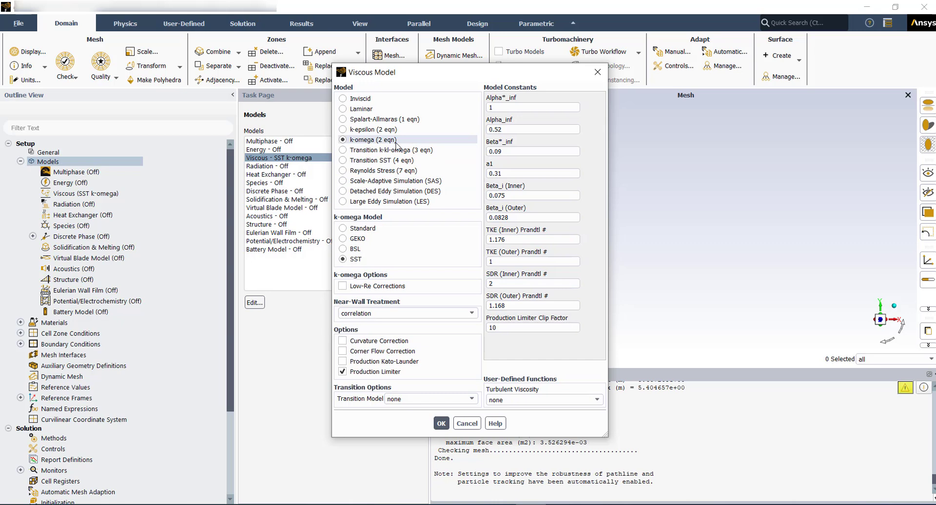
left_click(440, 422)
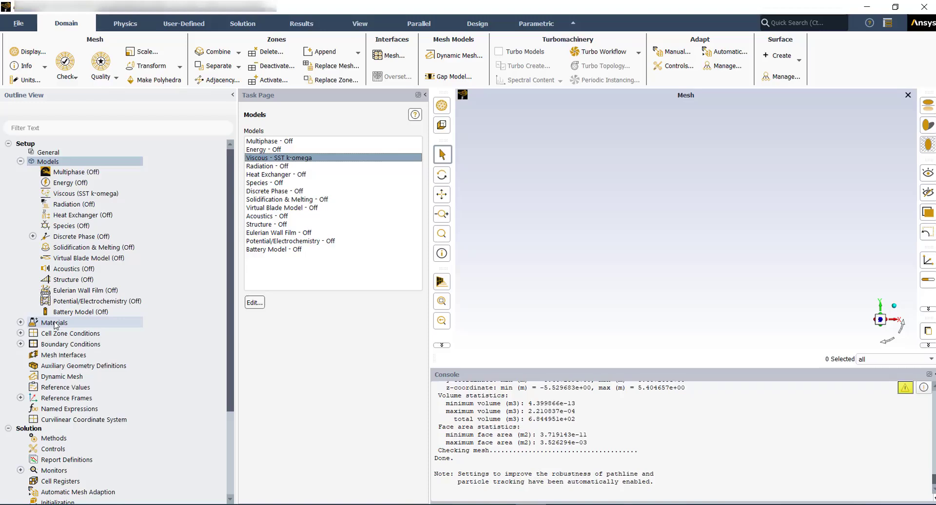
Step: Change air's density method to ideal-gas, apply the change, and close the materials editor
left_click(53, 324)
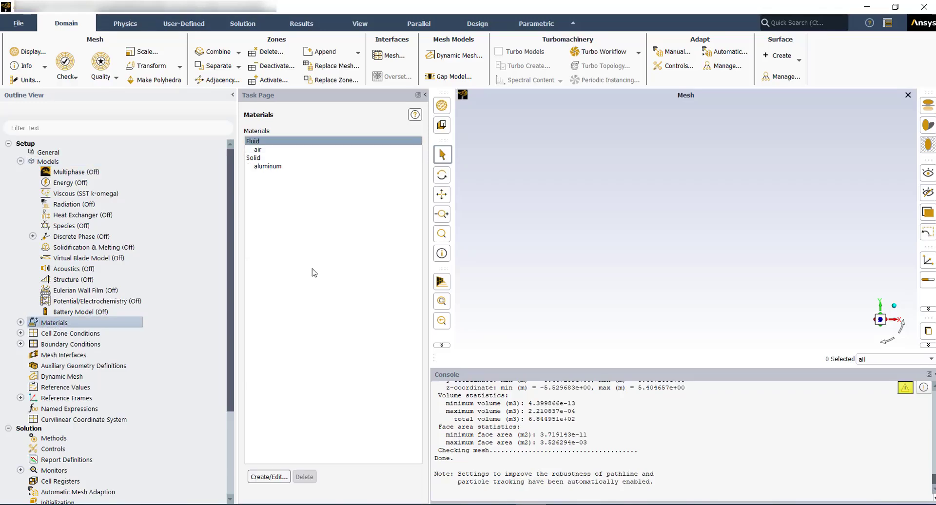
left_click(272, 152)
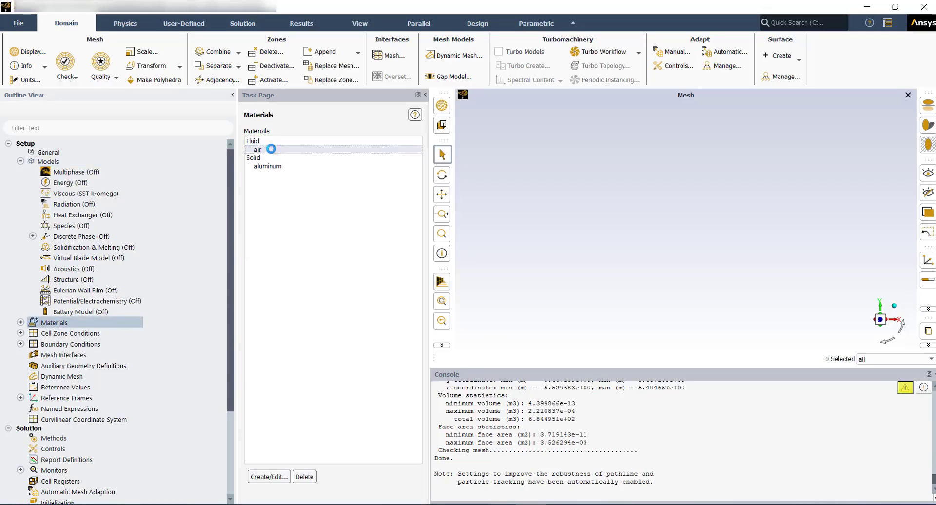
double_click(272, 150)
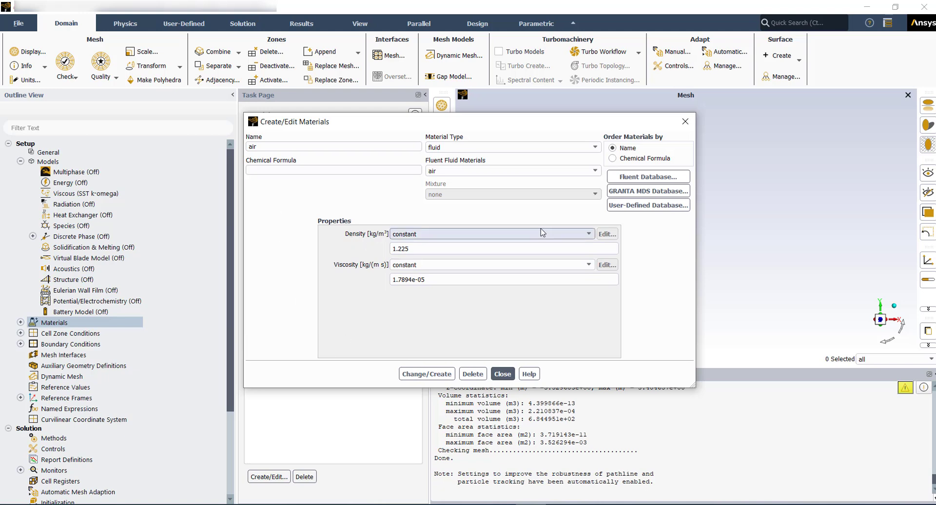
left_click(589, 235)
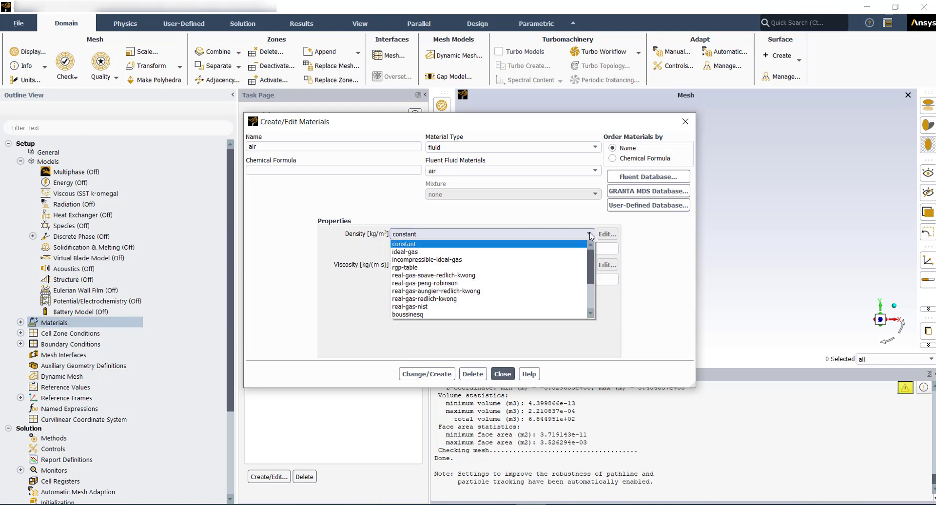
left_click(420, 252)
left_click(429, 374)
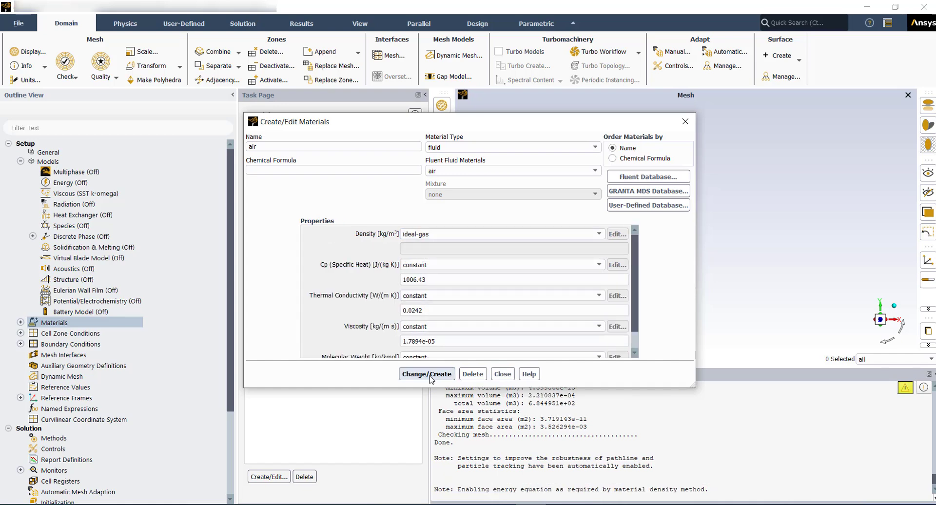
left_click(502, 374)
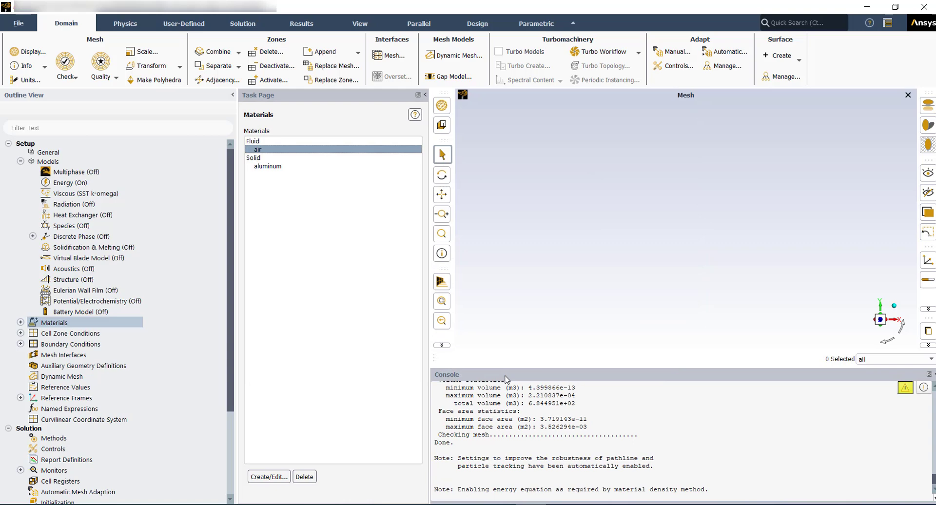
Step: Open Cell Zone Conditions and group the zone list by zone type
double_click(93, 334)
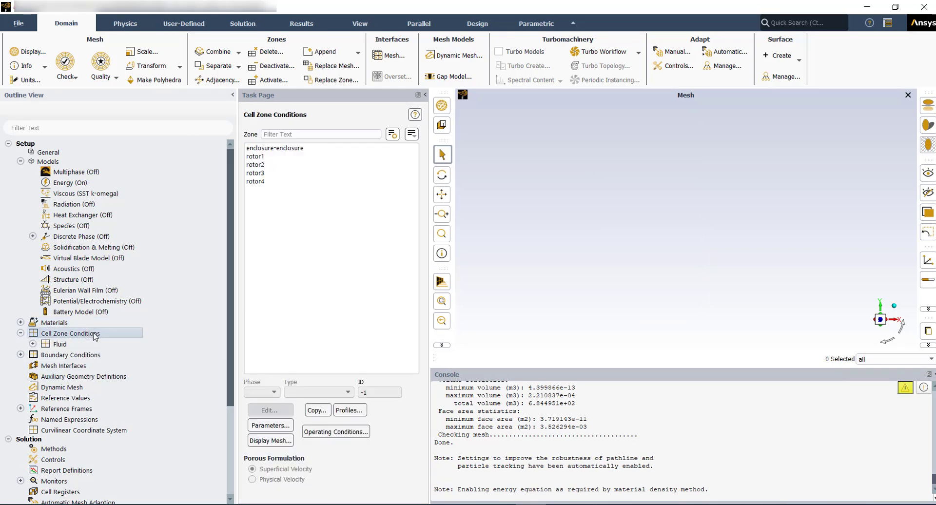
left_click(412, 133)
left_click(420, 181)
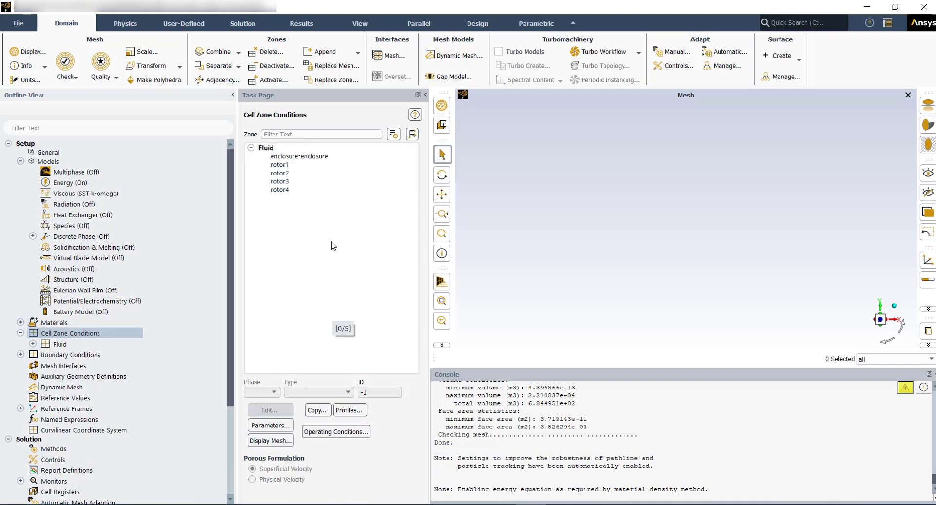
Step: Look at the enclosure-enclosure fluid settings without changing them, then select rotor1
left_click(301, 157)
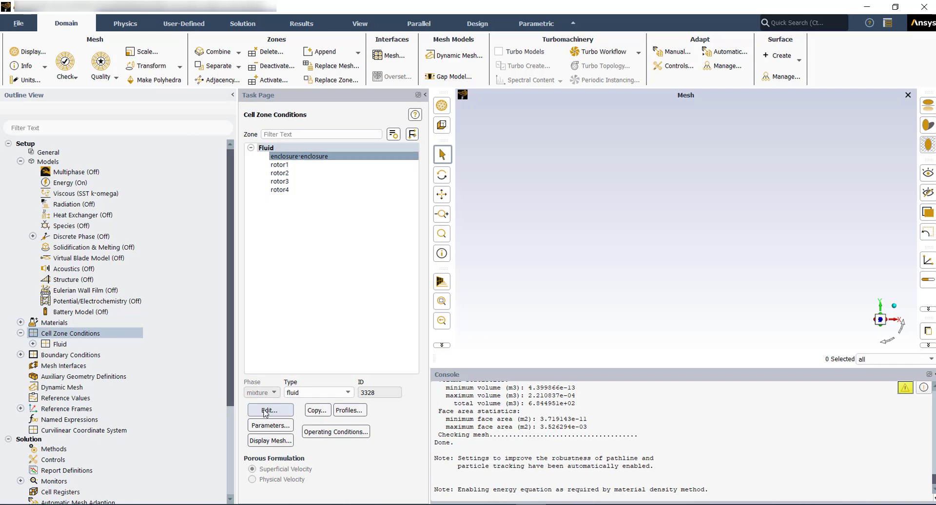
left_click(265, 411)
key("Escape")
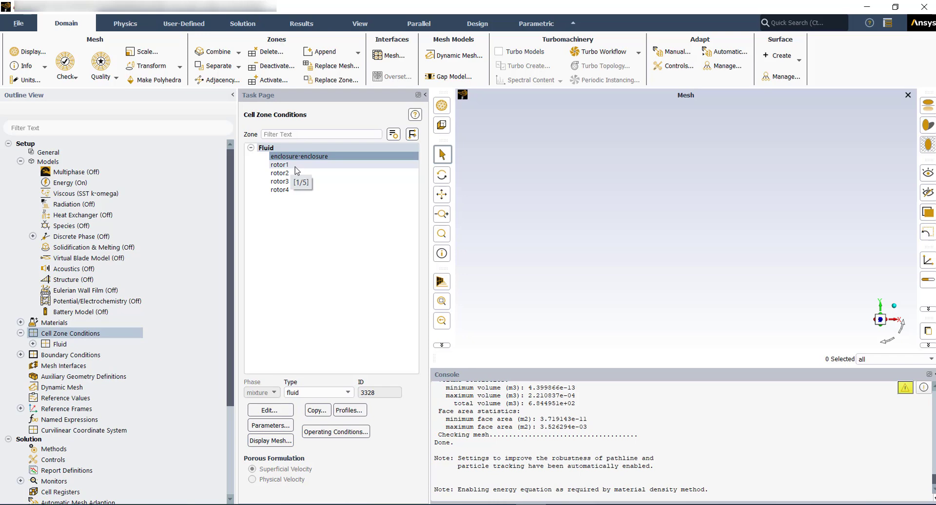
left_click(294, 167)
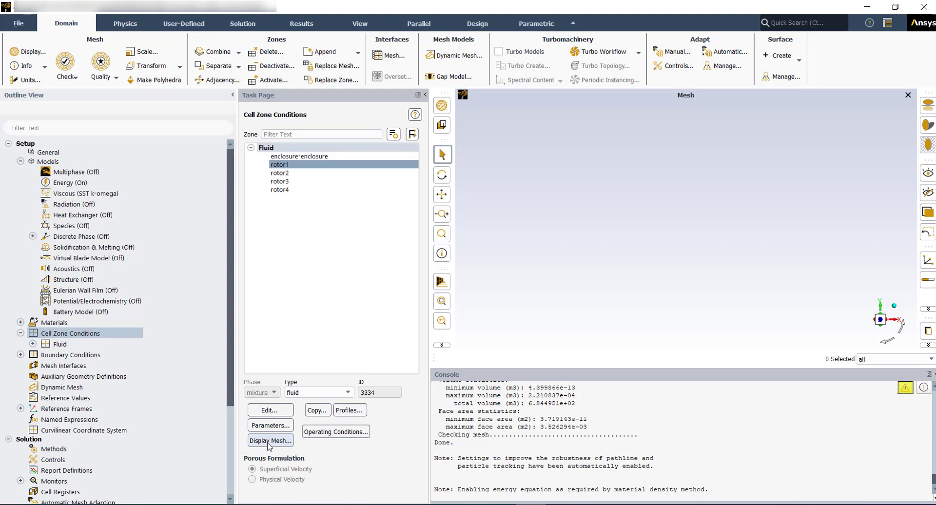
Step: Display only the rotor1-walls surface in the mesh view
left_click(268, 442)
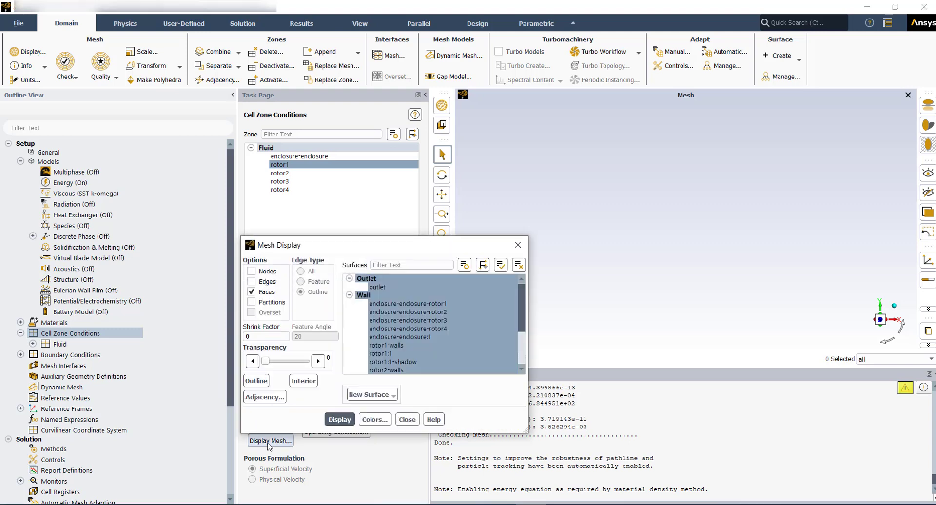
left_click(518, 265)
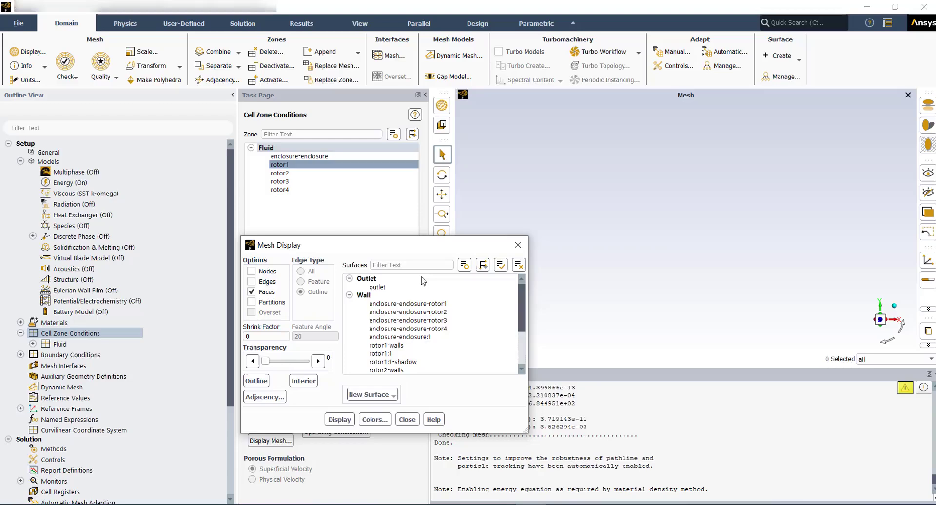
scroll(400, 337, "down", 3)
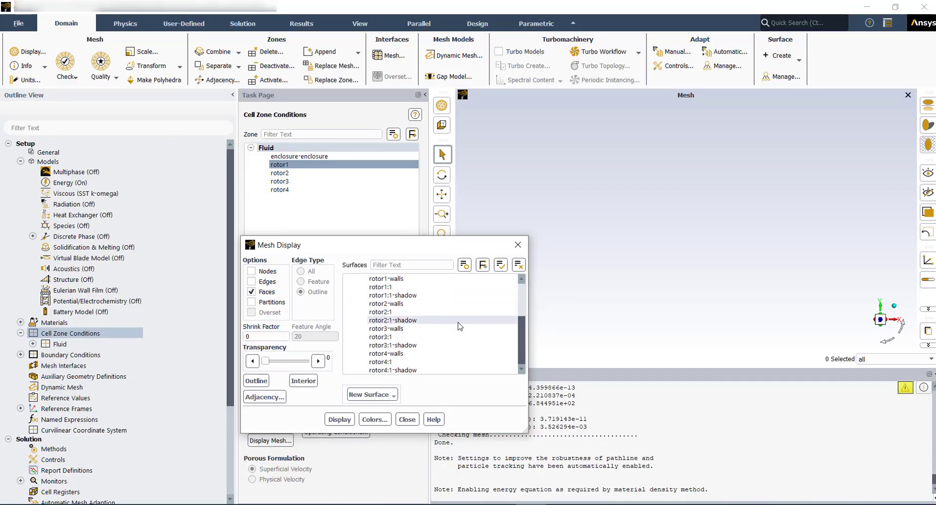
scroll(458, 327, "up", 3)
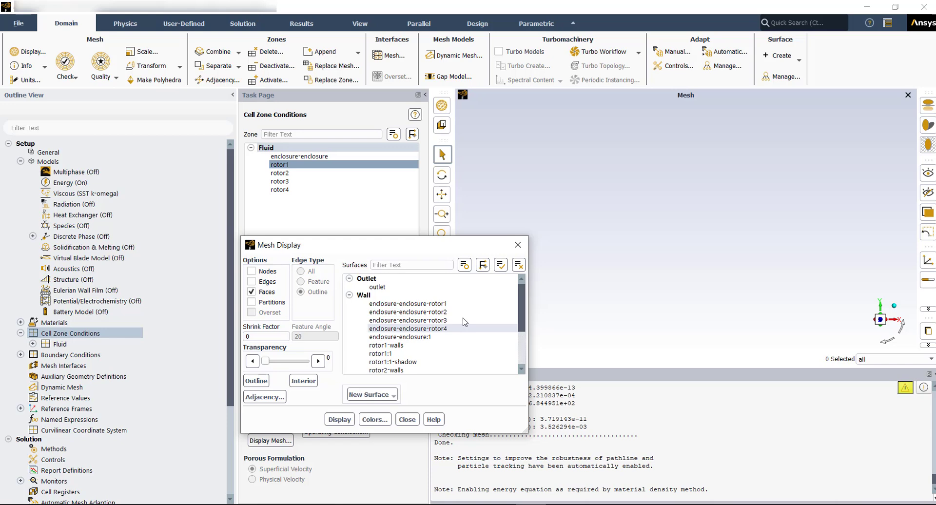
left_click(400, 345)
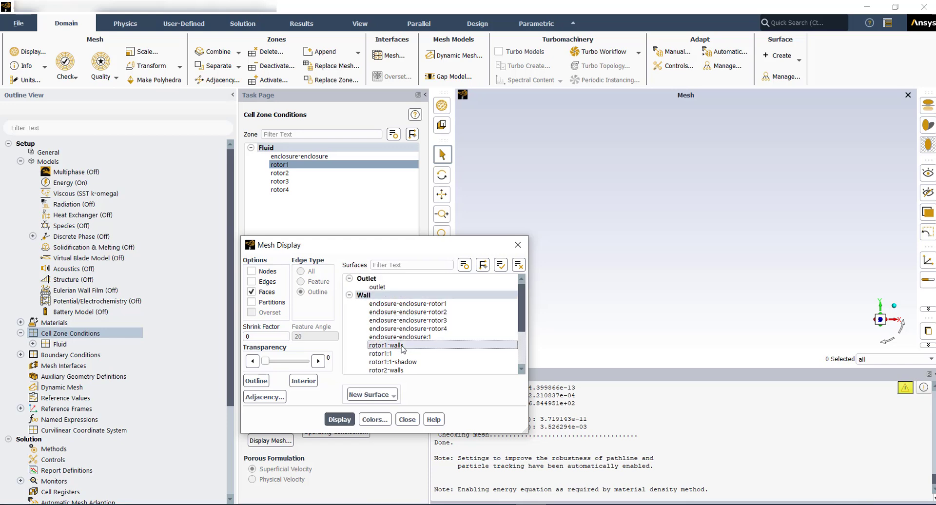
left_click(340, 419)
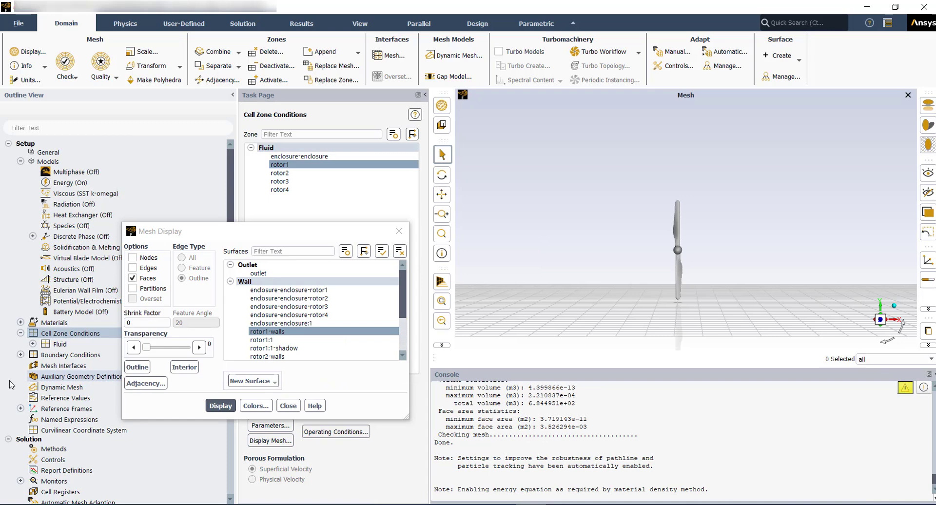
Step: Display the global reference frame axes in the mesh view
left_click(21, 409)
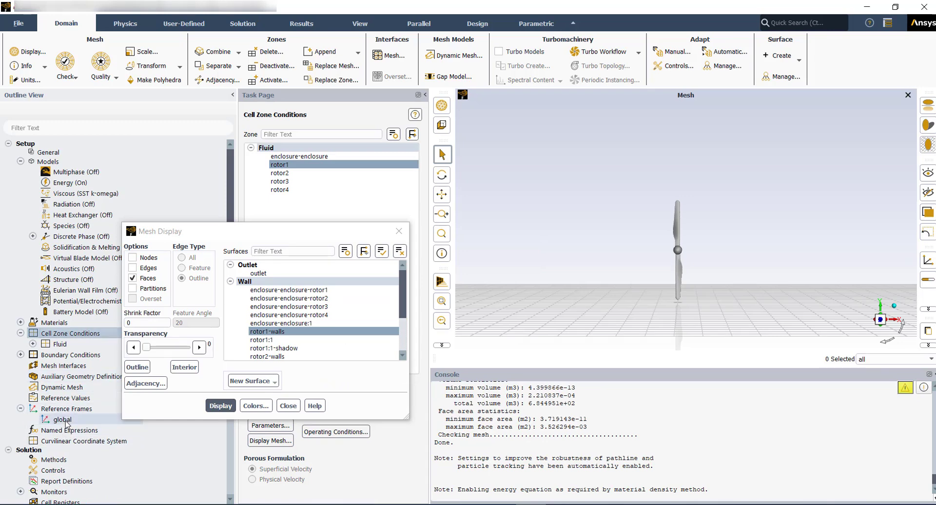
right_click(50, 418)
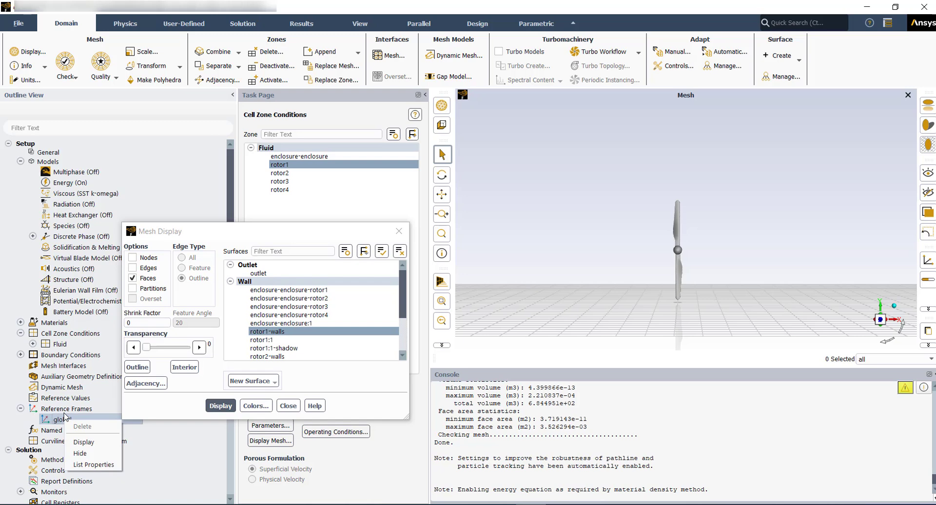
left_click(83, 441)
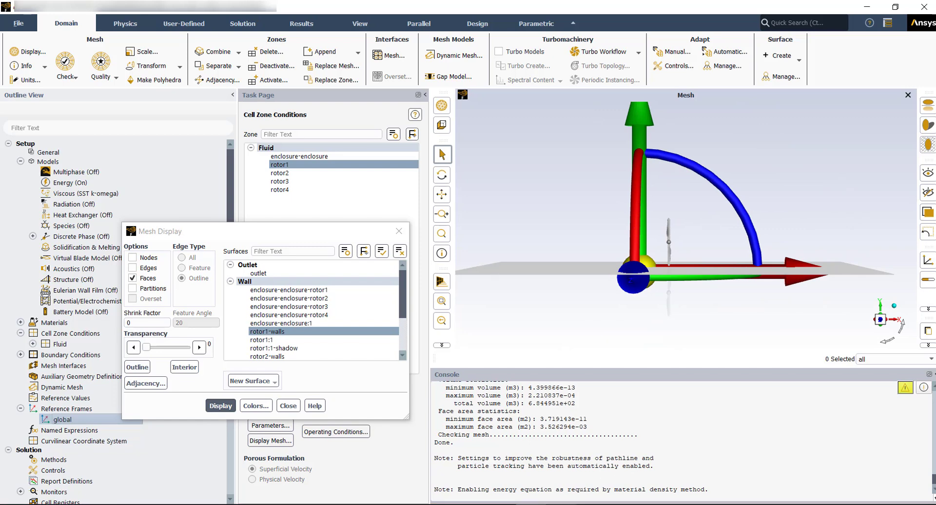
left_click(561, 504)
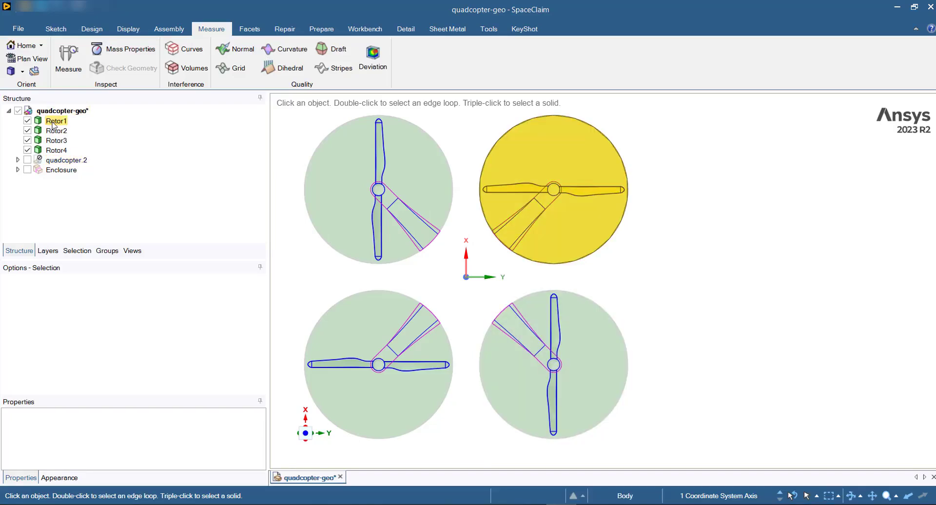
Step: Hide all quadcopter parts except Rotor1 in SpaceClaim
left_click(18, 110)
left_click(28, 120)
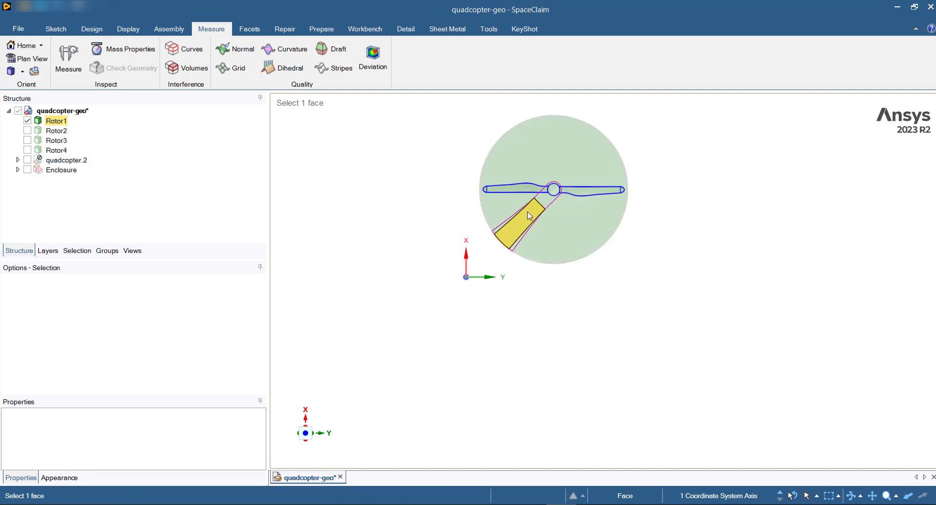
key("Escape")
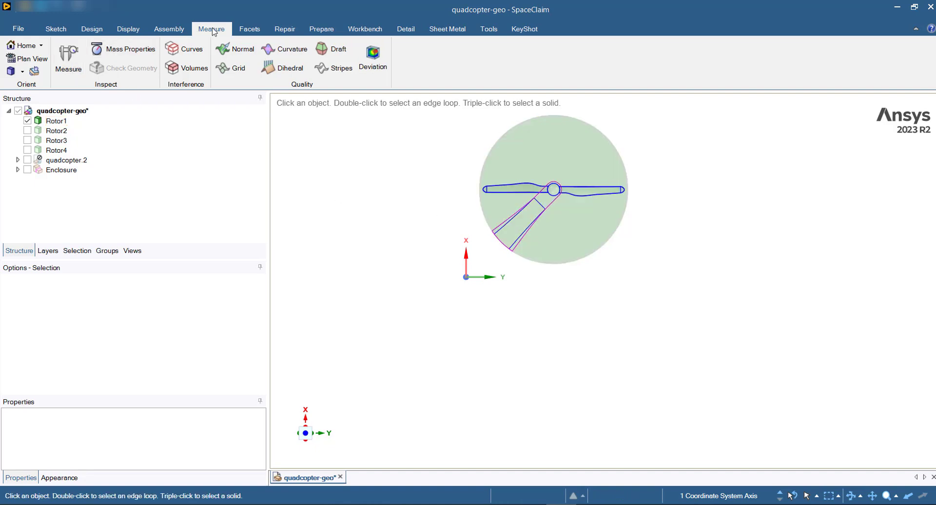
Step: Measure Rotor1 hub to coordinate axis: 0.25 m, X and Y offsets 0.1768 m
left_click(69, 58)
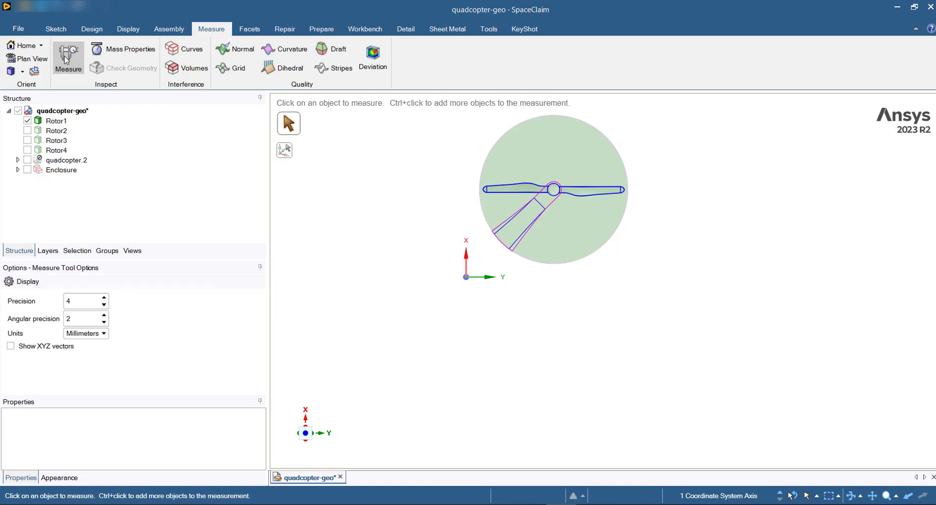
left_click(554, 191)
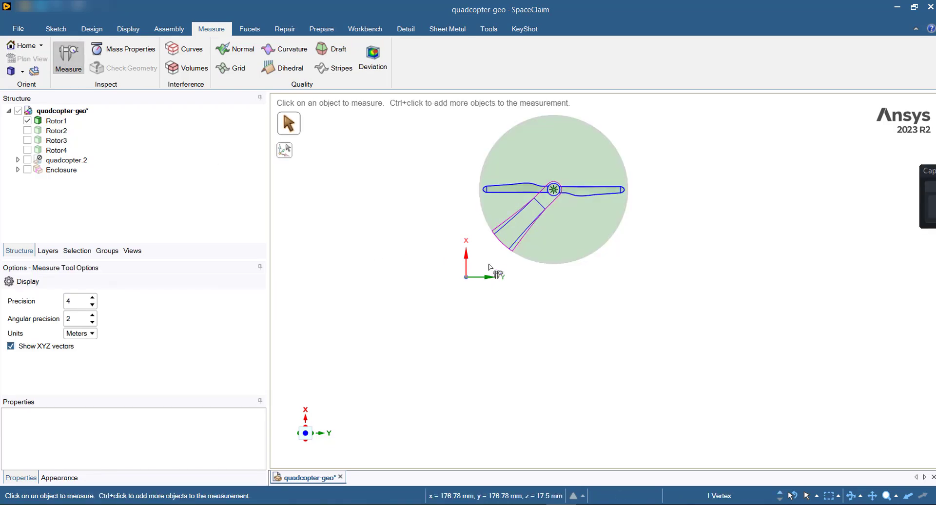
left_click(466, 277, "ctrl")
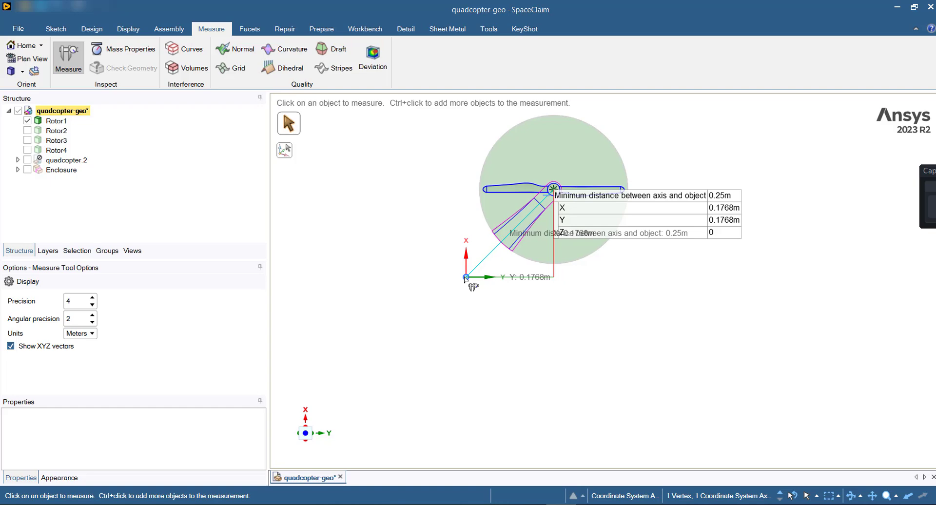
mouse_move(726, 218)
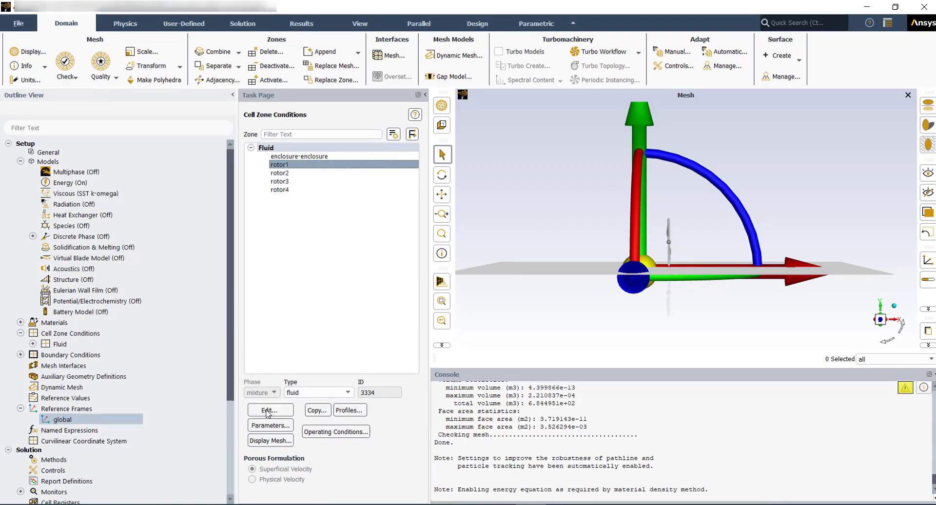
Step: Enable rotor1 Frame Motion with axis origin X/Y 0.177 and direction 0, 0, -1
left_click(269, 411)
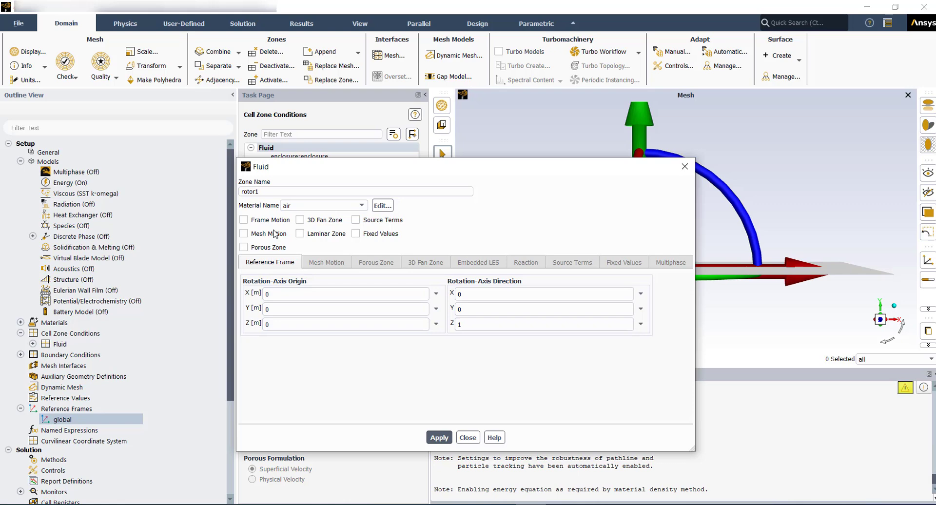
left_click(268, 222)
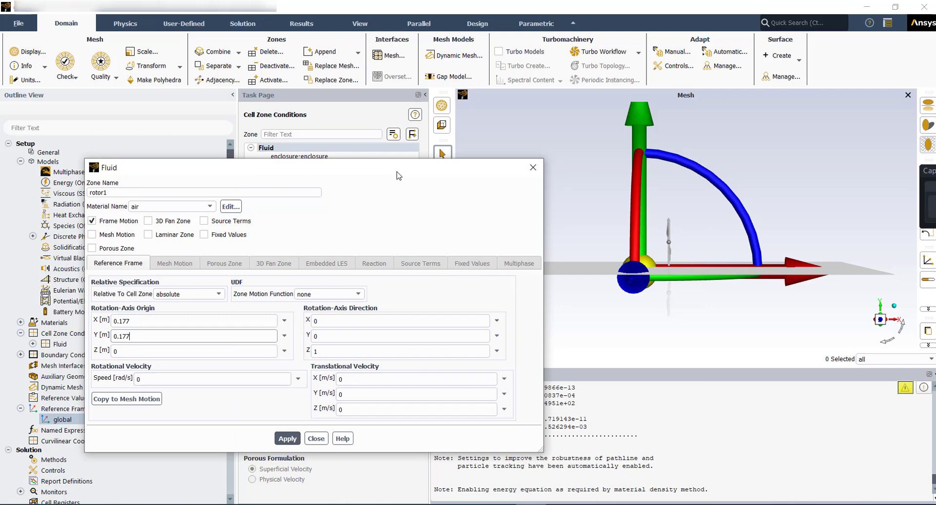
left_click(316, 353)
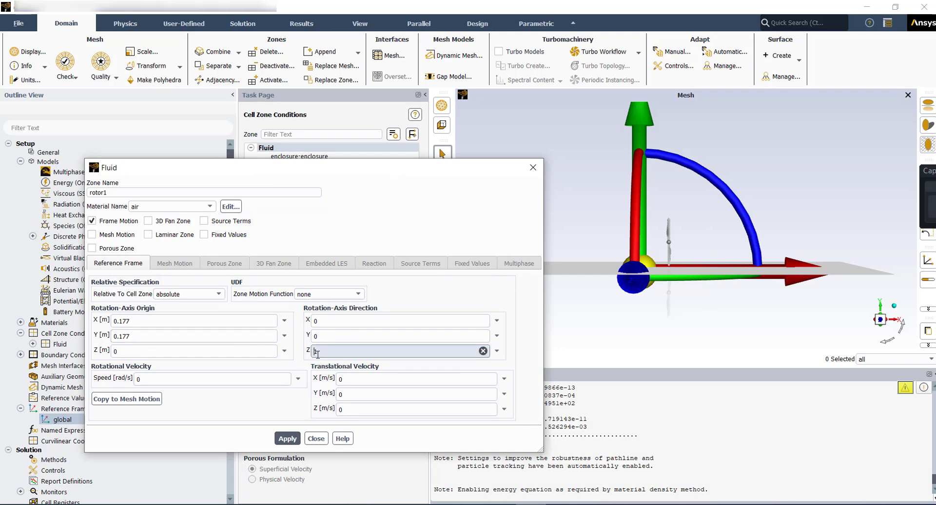
double_click(322, 354)
type("-1")
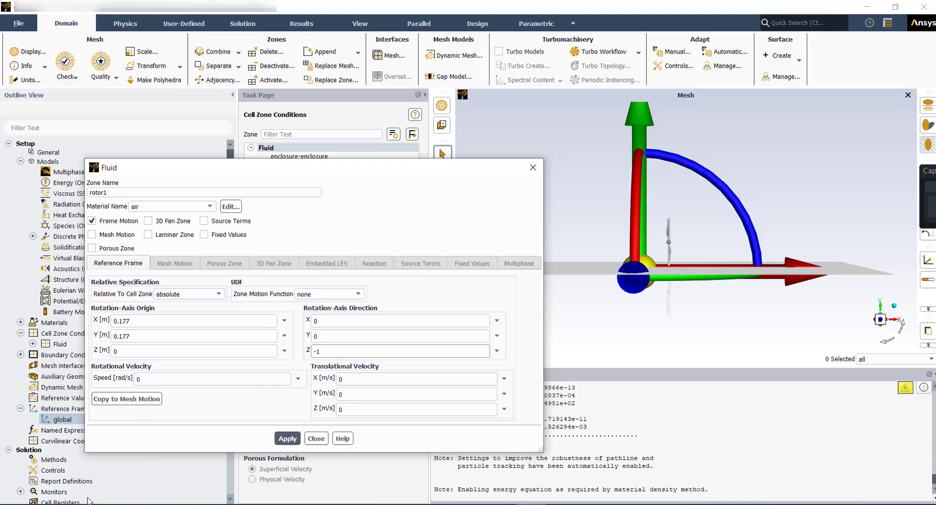
double_click(146, 379)
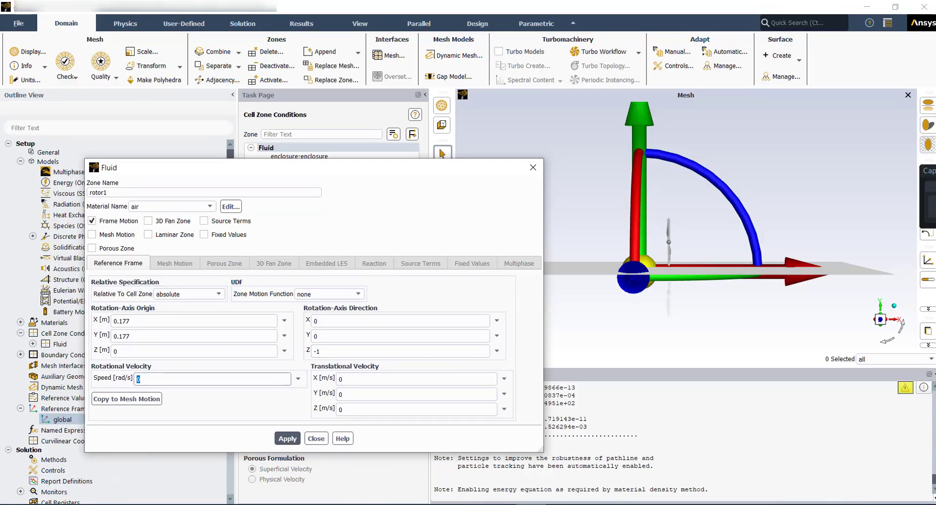
left_click(261, 450)
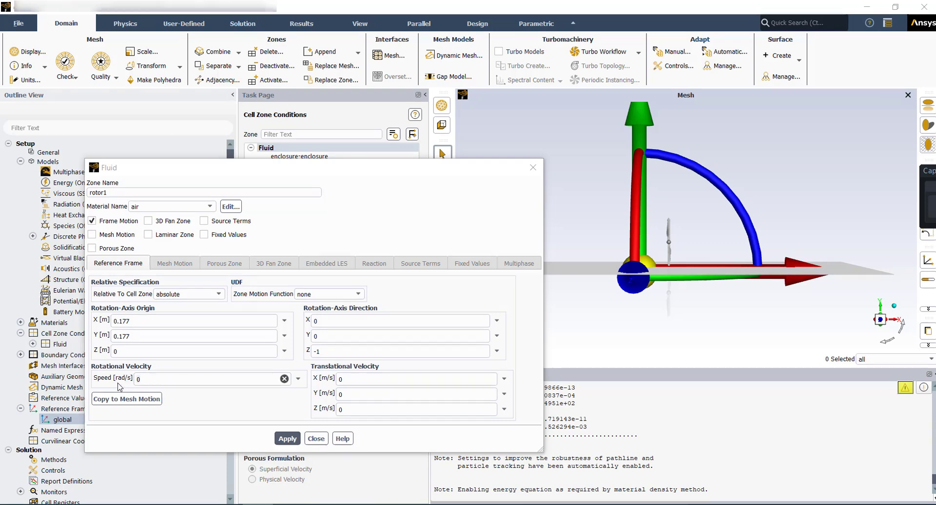
Step: Set the angular-velocity unit to rev/min in Set Units
left_click(25, 81)
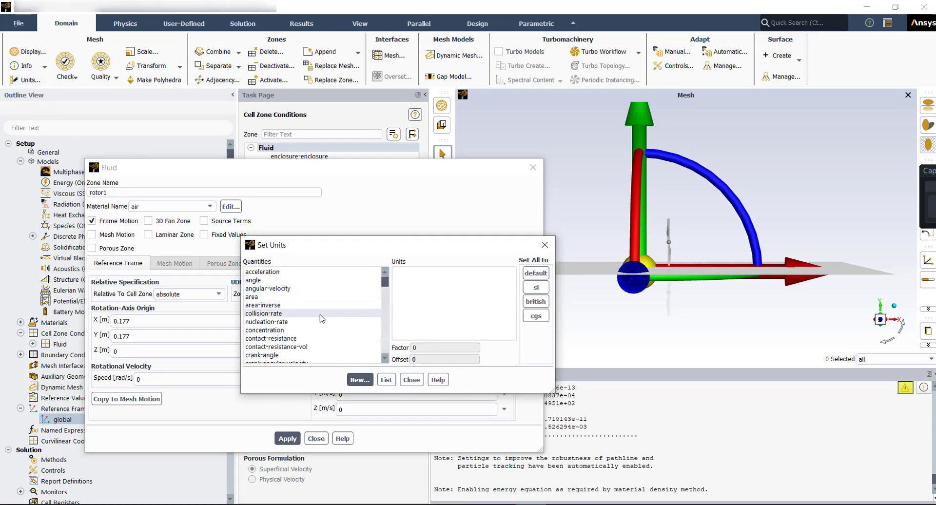
left_click(286, 289)
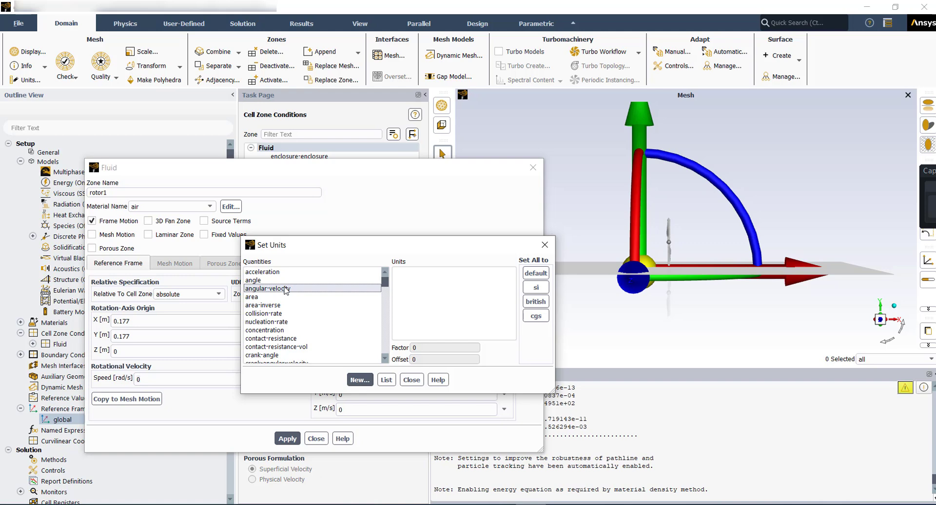
left_click(285, 289)
left_click(412, 289)
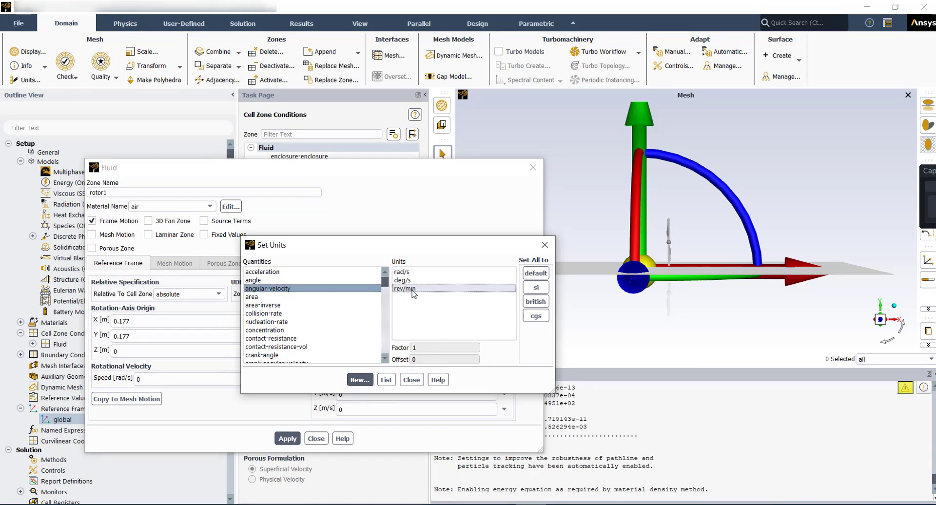
left_click(545, 245)
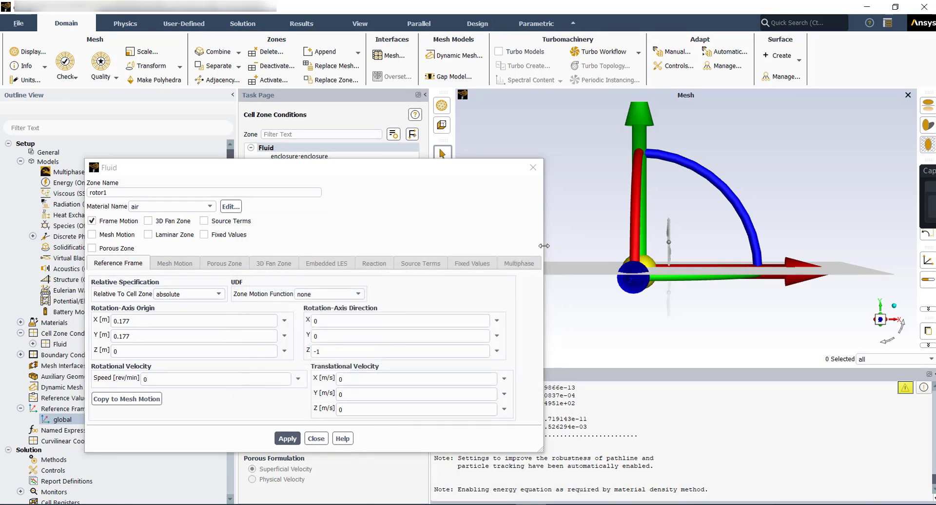
double_click(161, 378)
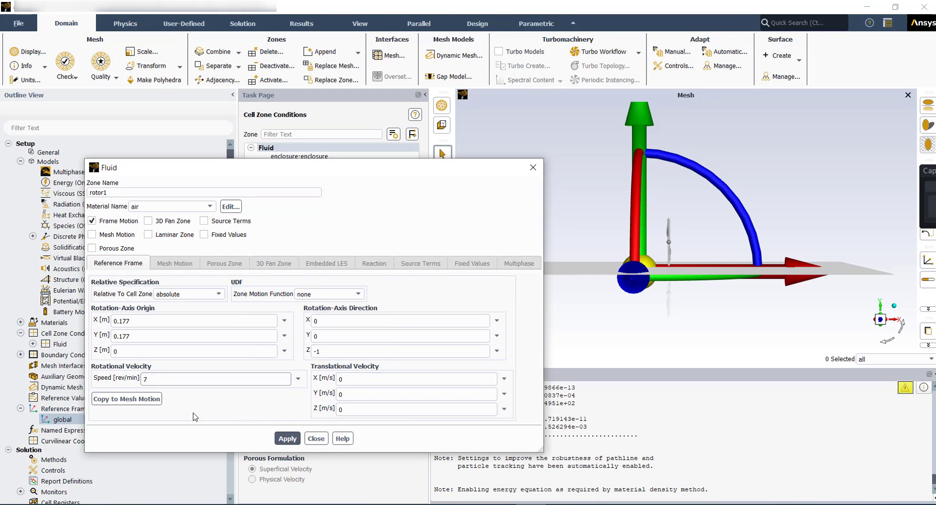
Step: Give rotor1 a rotation speed of 7350 rev/min, apply it, then select rotor2
type("7350")
left_click(286, 438)
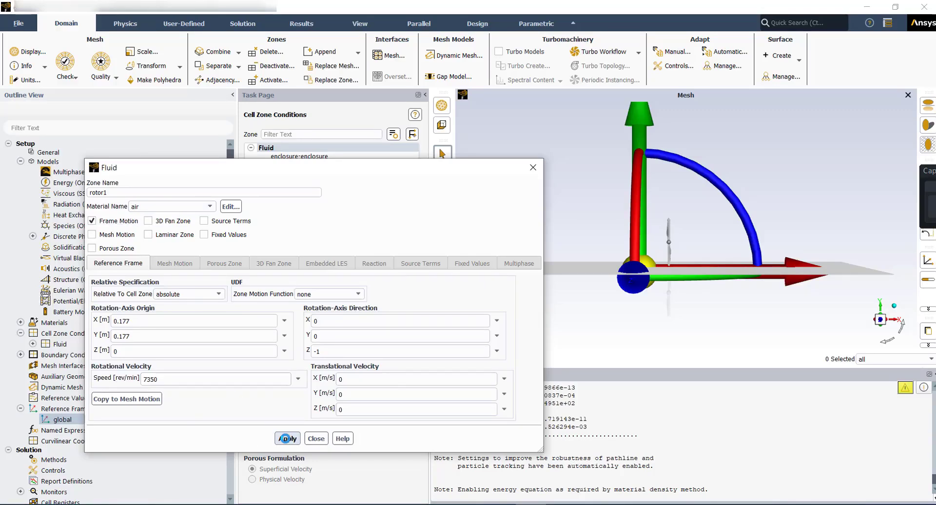
left_click(315, 439)
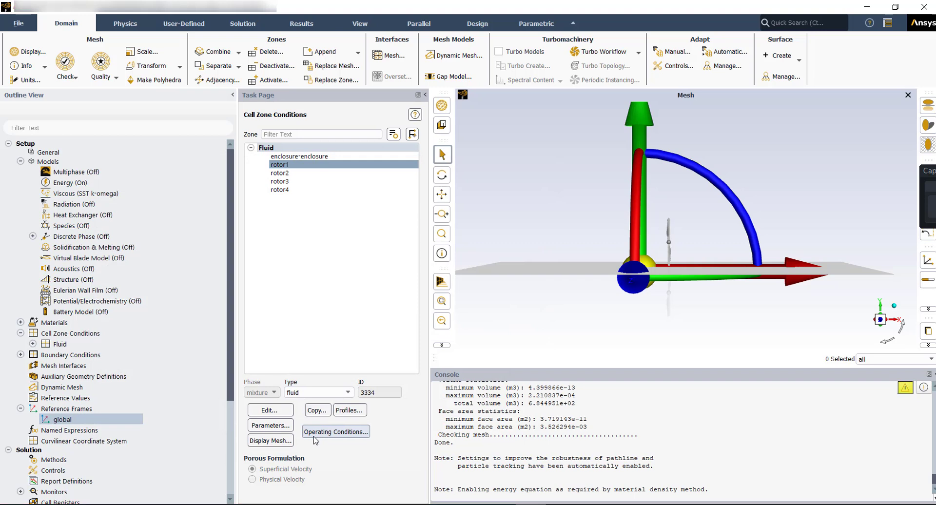
left_click(279, 173)
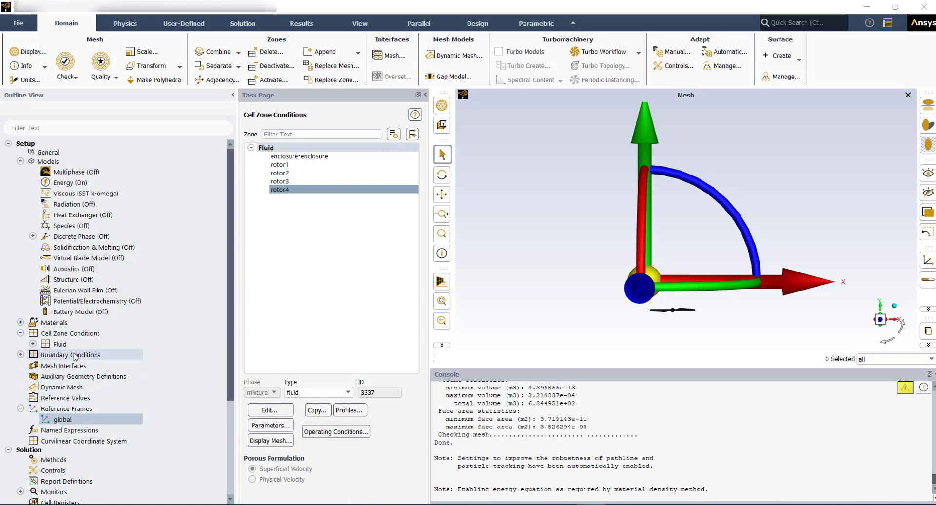
Step: Change the rotor1:1 boundary from wall to interior and redraw it in the mesh view
double_click(75, 356)
left_click(271, 274)
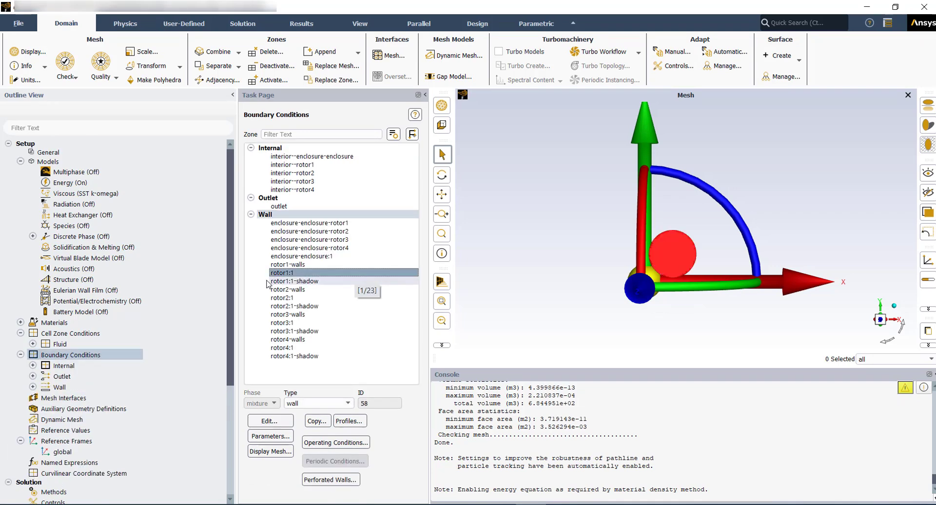
left_click(307, 403)
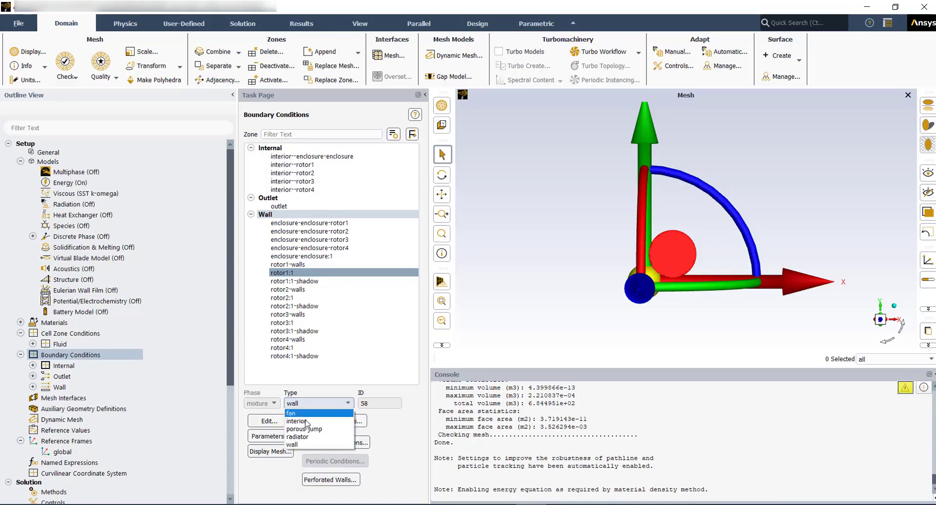
left_click(296, 421)
left_click(271, 451)
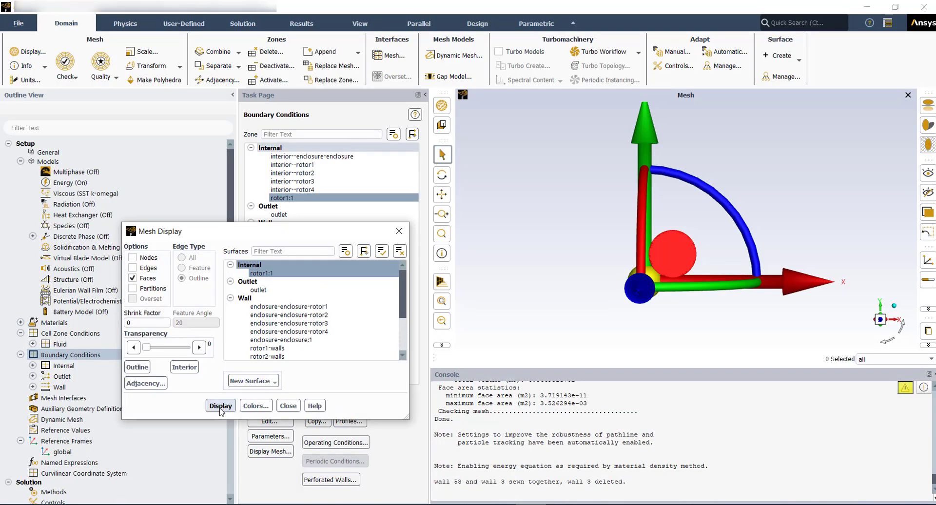
left_click(220, 408)
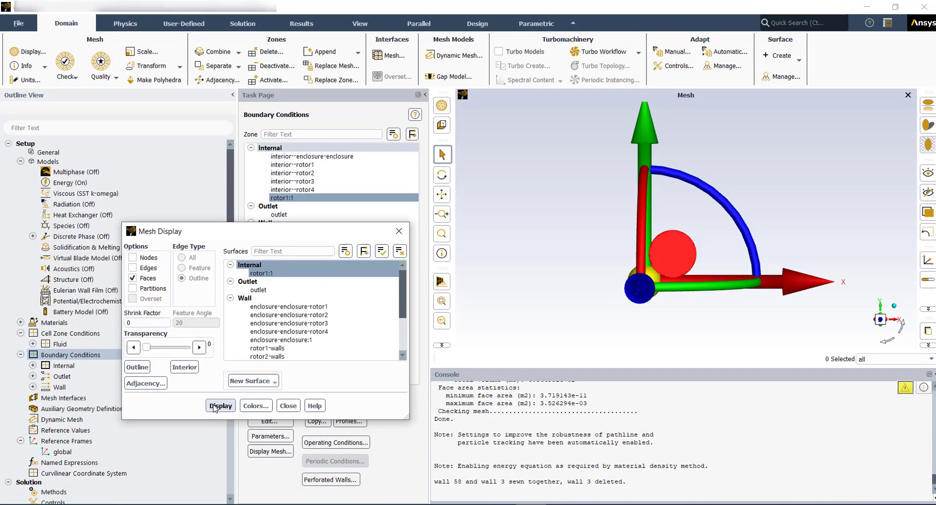
left_click(213, 406)
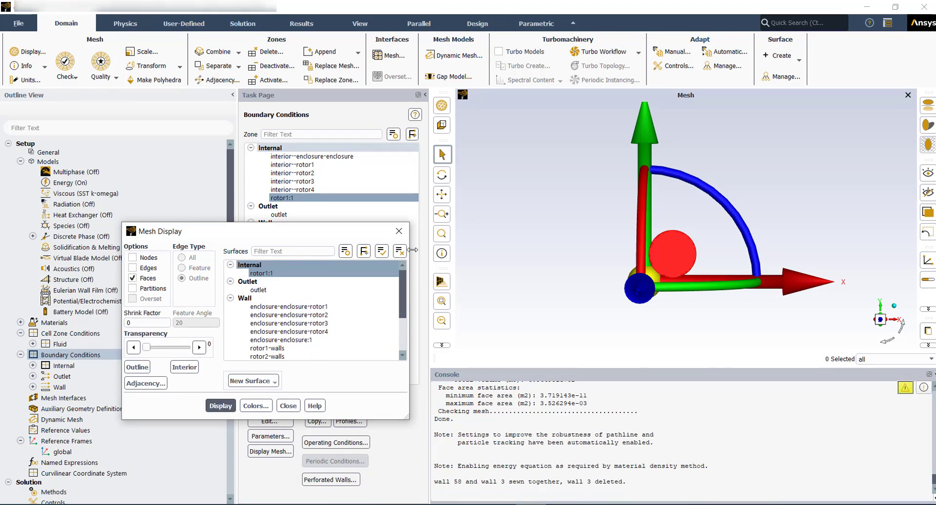
left_click(399, 231)
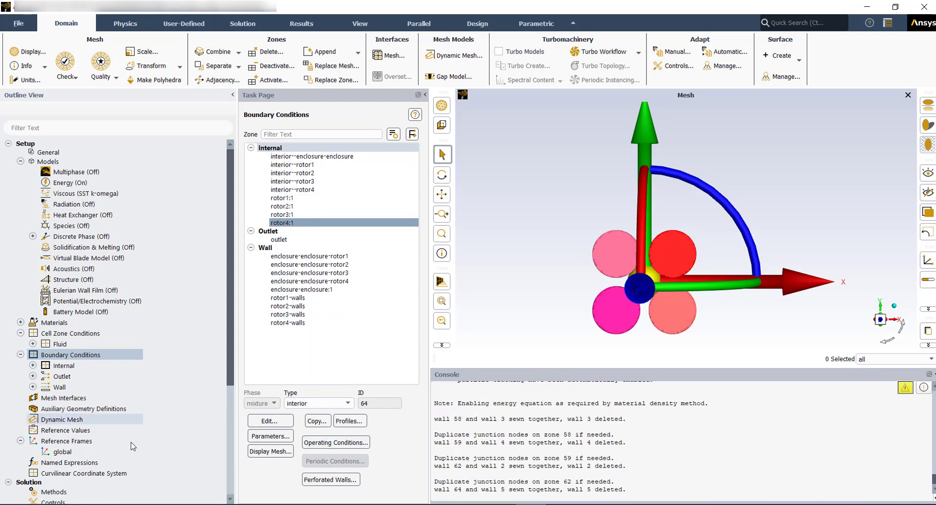
Step: Hide the global reference-frame axes and zoom in on the four rotor disks
right_click(61, 452)
left_click(76, 485)
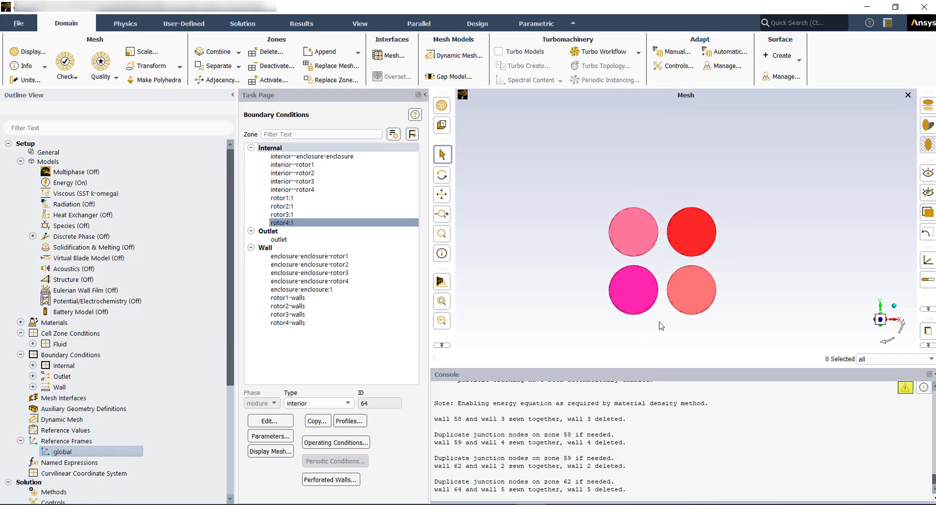
scroll(661, 326, "up", 2)
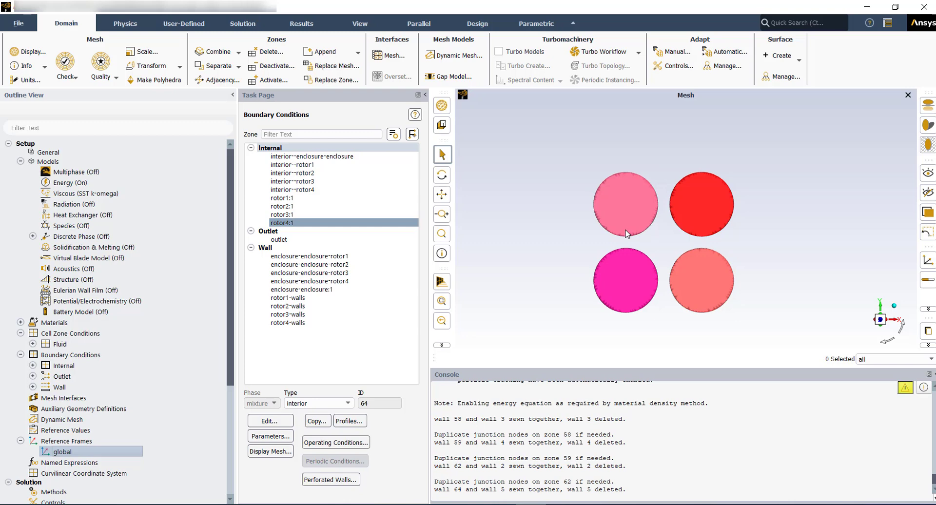
Step: Change the outlet zone's boundary type to pressure-far-field
left_click(278, 240)
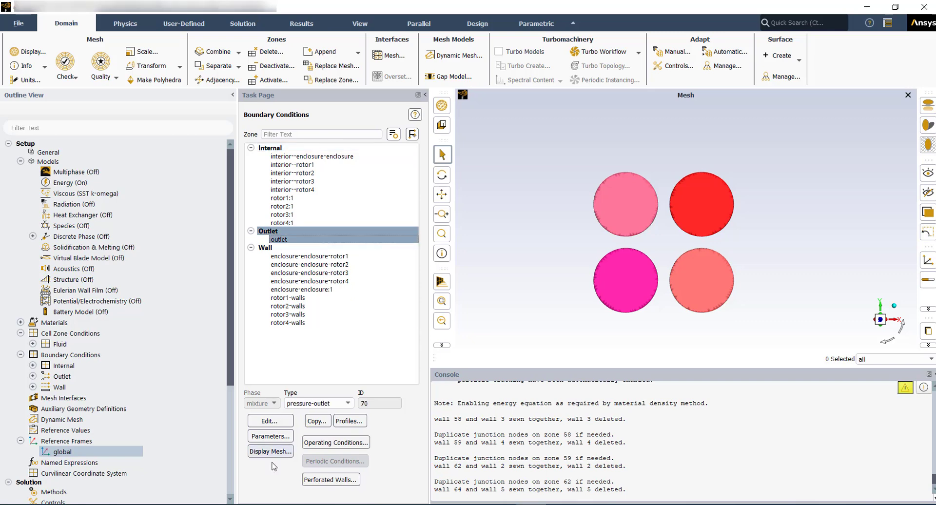
left_click(316, 403)
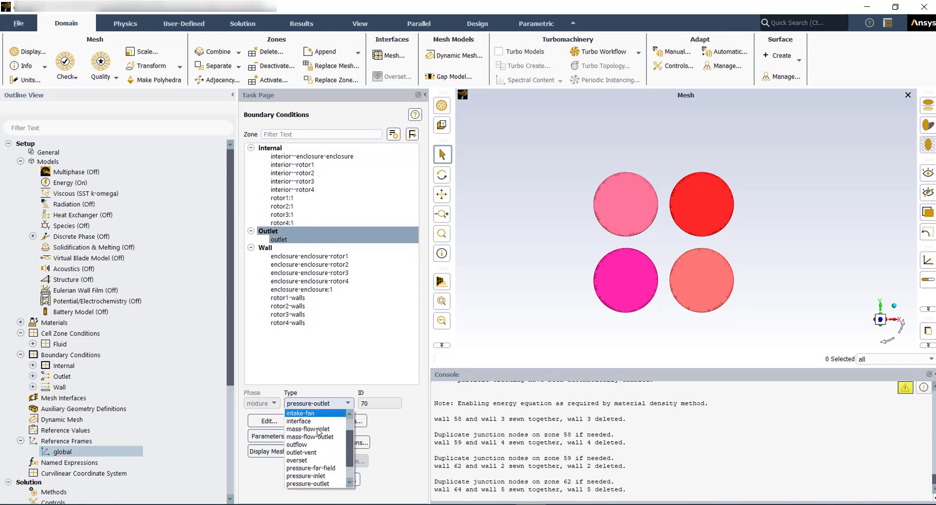
left_click(326, 469)
Step: Replace the far-field Mach number 0.6 with 0.03 and apply the outlet settings
left_click(344, 323)
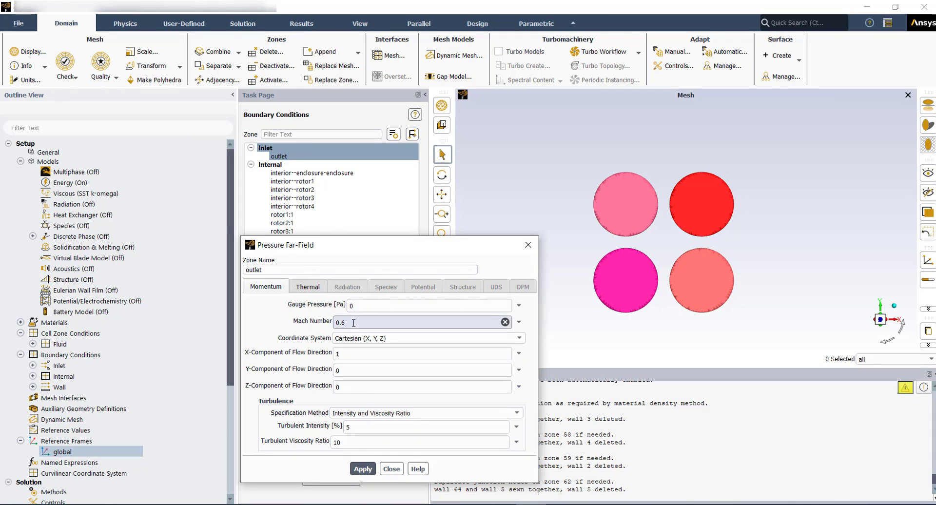
left_click_drag(350, 323, 336, 320)
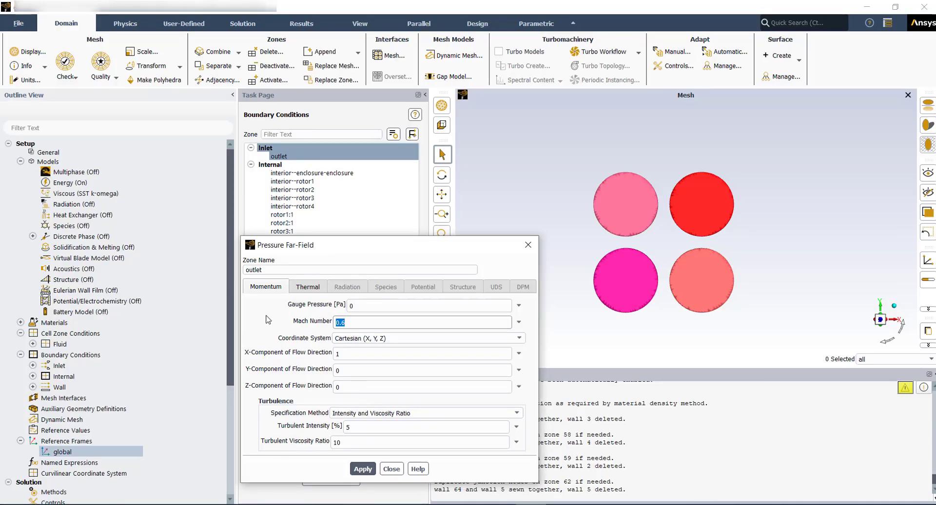
type("0.03")
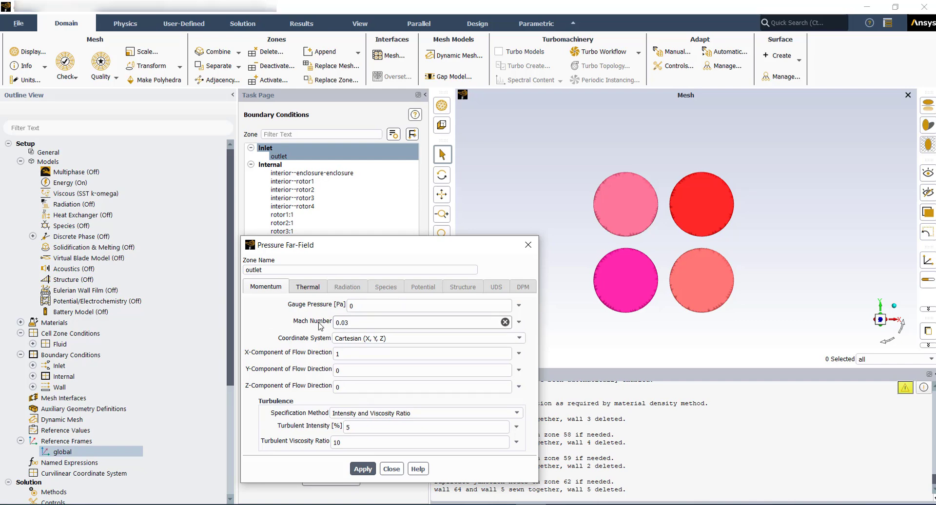
key("Return")
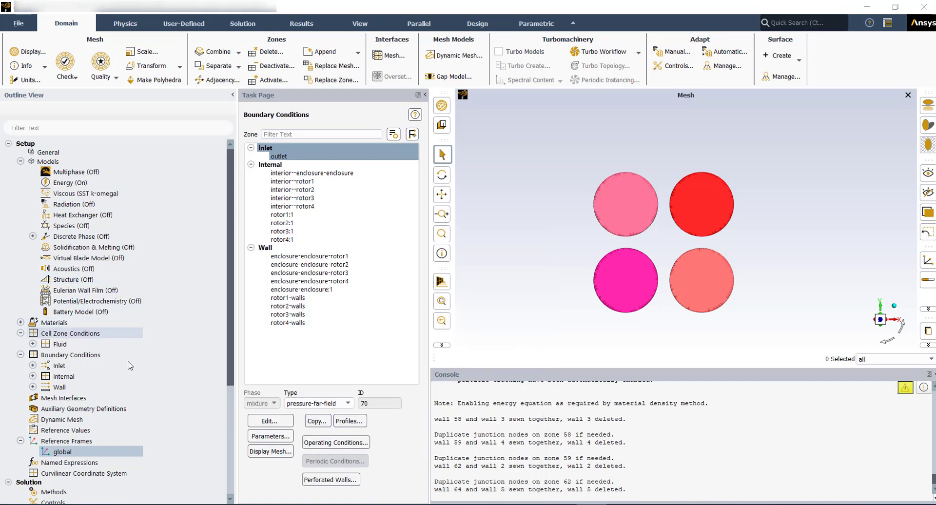
Step: Review the Coupled solution methods, then display Solution Controls with relaxation factors 0.5 and 0.75
scroll(167, 383, "down", 3)
scroll(167, 383, "down", 1)
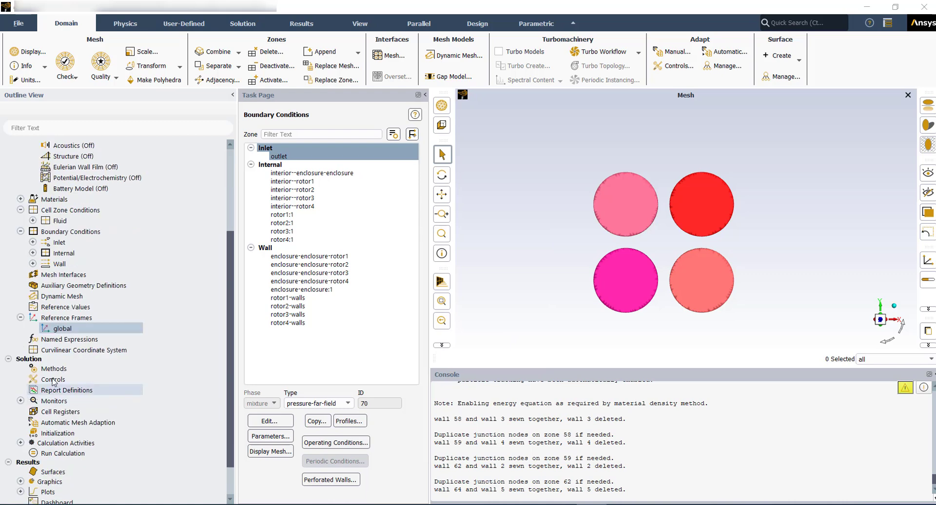
left_click(53, 373)
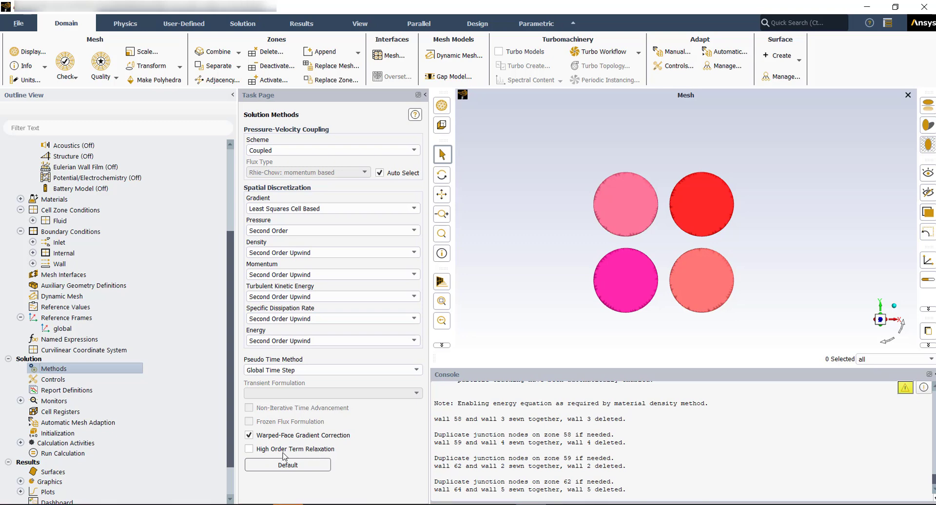
left_click(121, 379)
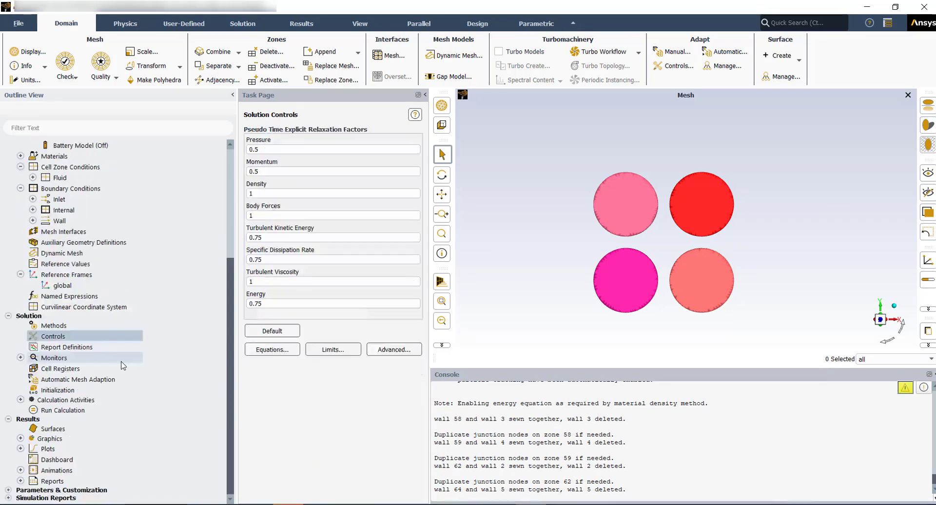
Step: Create a new force report definition under Report Definitions named forcez
left_click(79, 348)
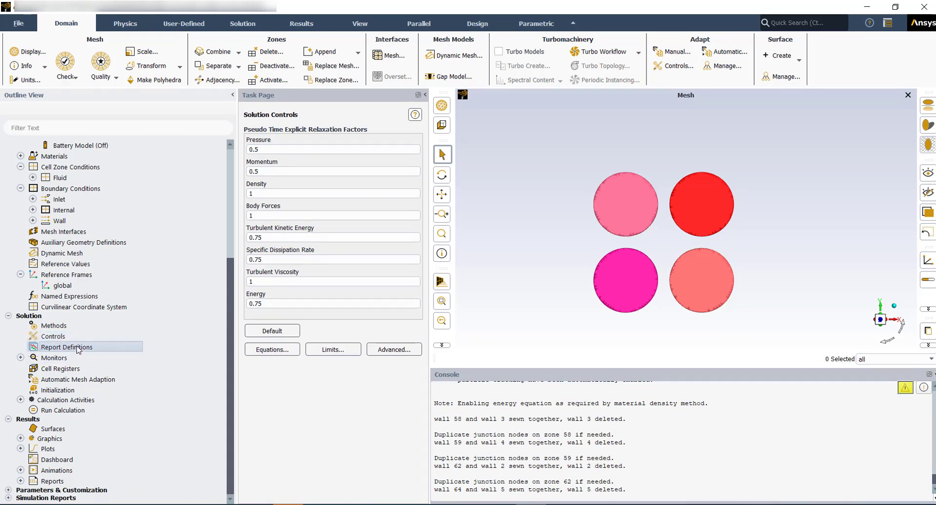
right_click(78, 349)
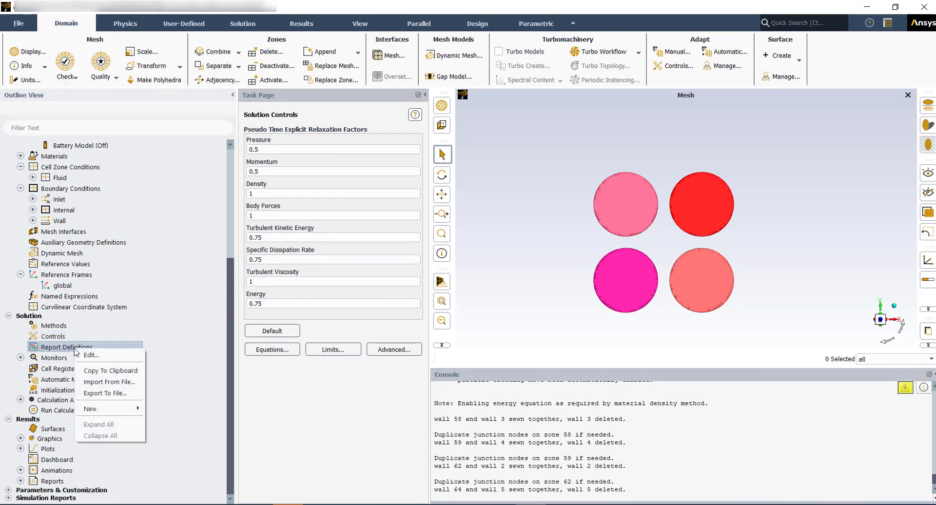
mouse_move(113, 409)
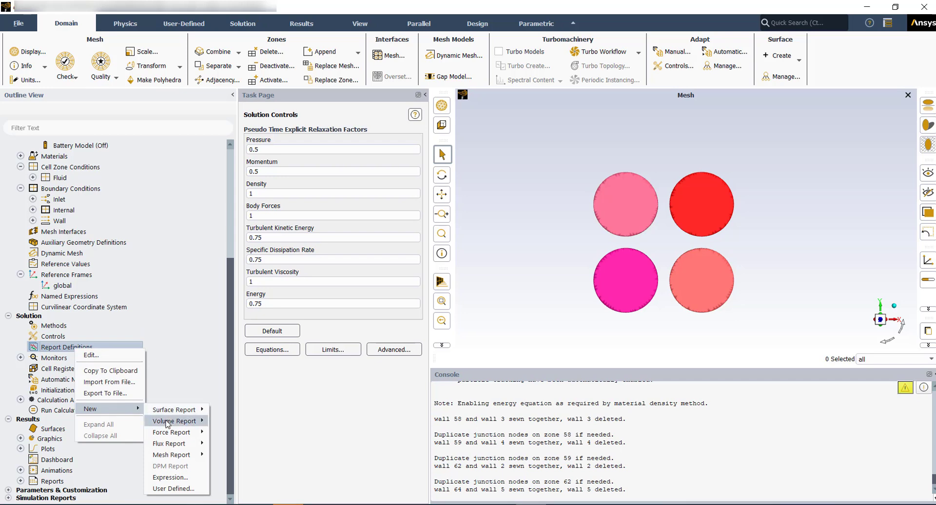
mouse_move(172, 434)
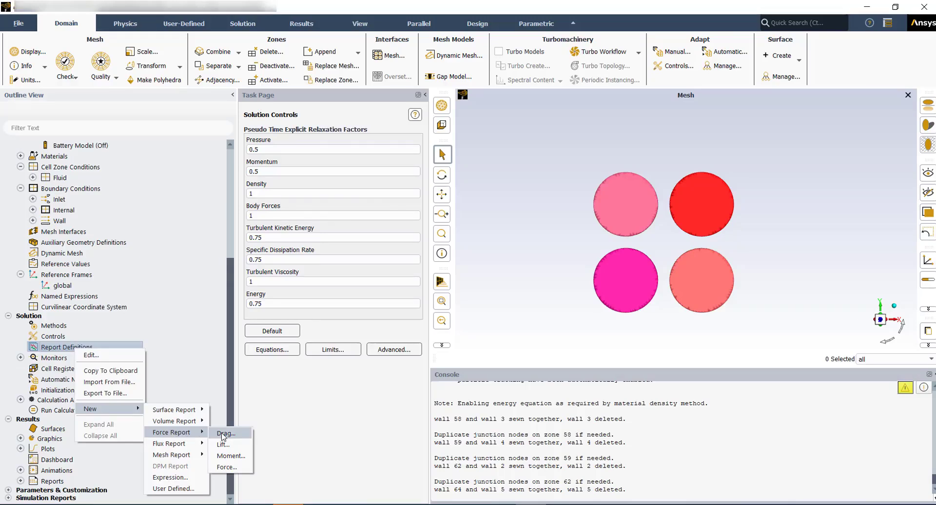
left_click(225, 467)
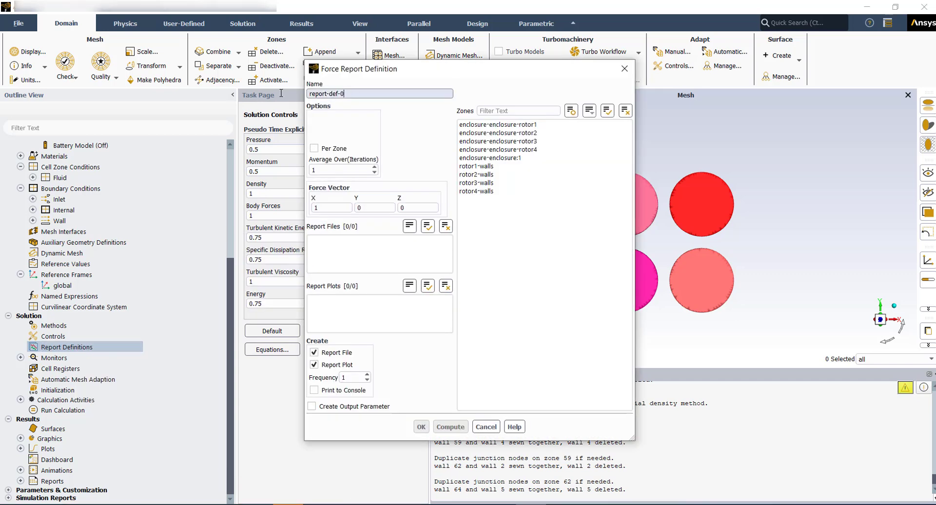
type("forc")
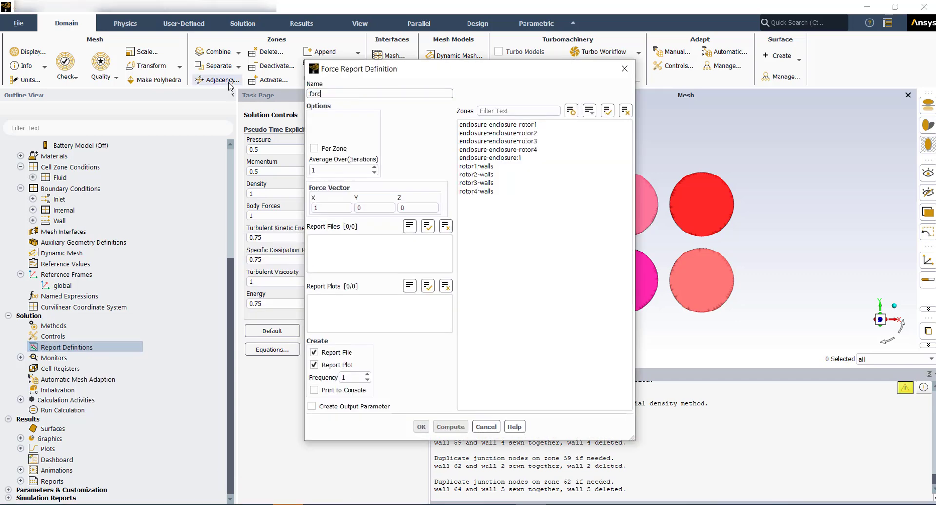
type("z")
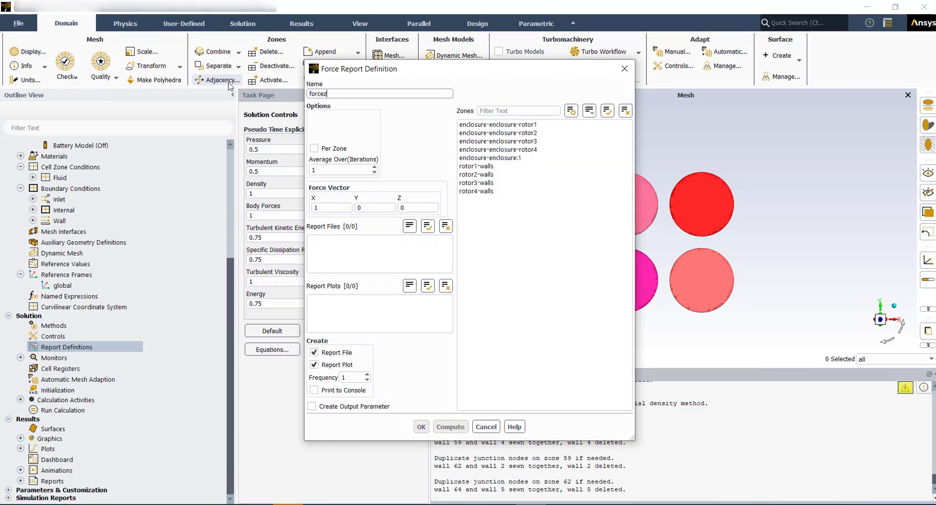
Step: Set the force vector to 0, 0, 1 and select the rotor1–rotor4 walls
double_click(331, 207)
type("0")
double_click(401, 207)
type("1")
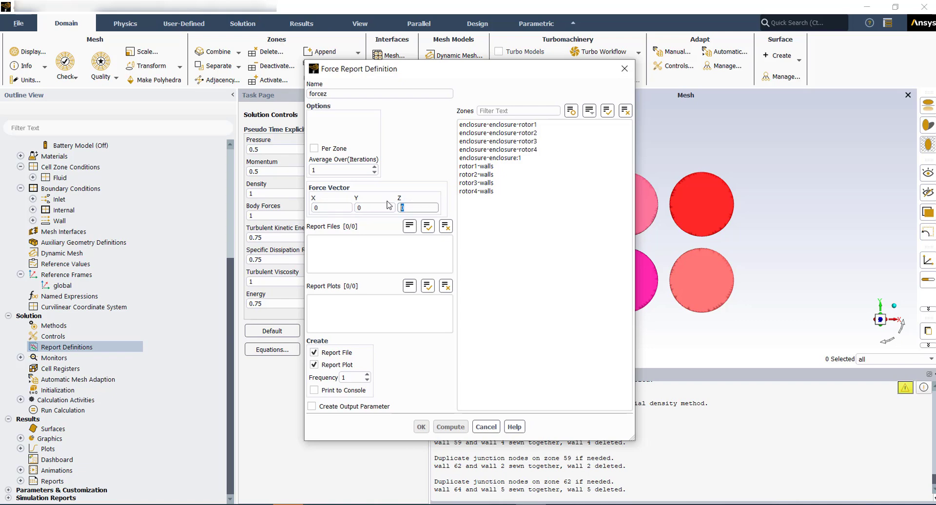
left_click(475, 166)
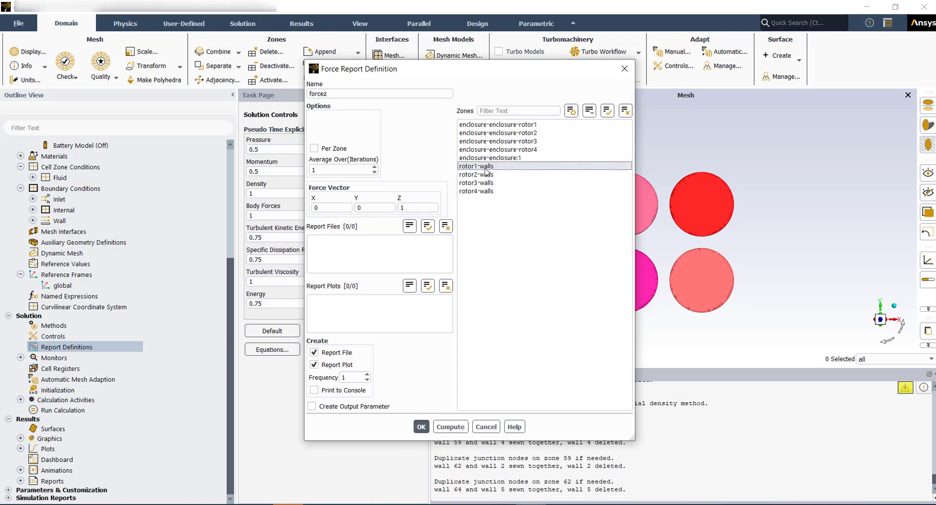
left_click(486, 174)
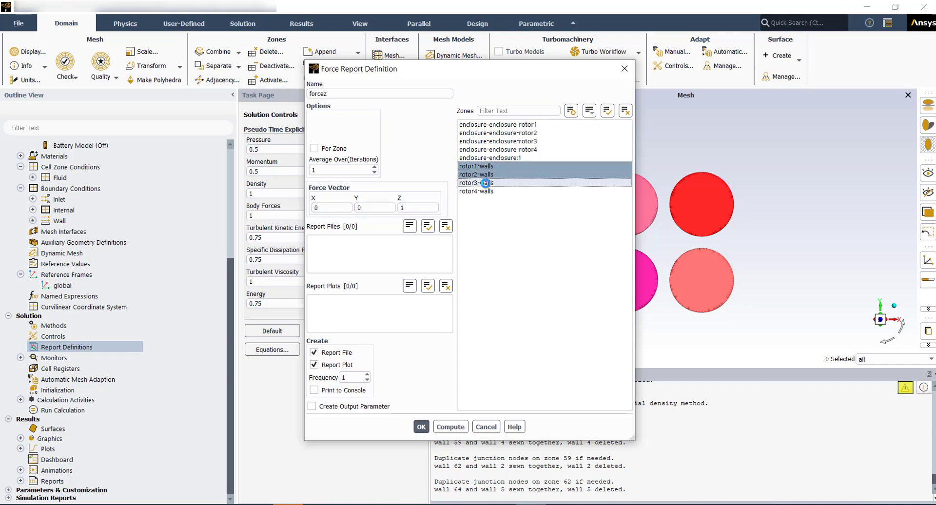
left_click(486, 183)
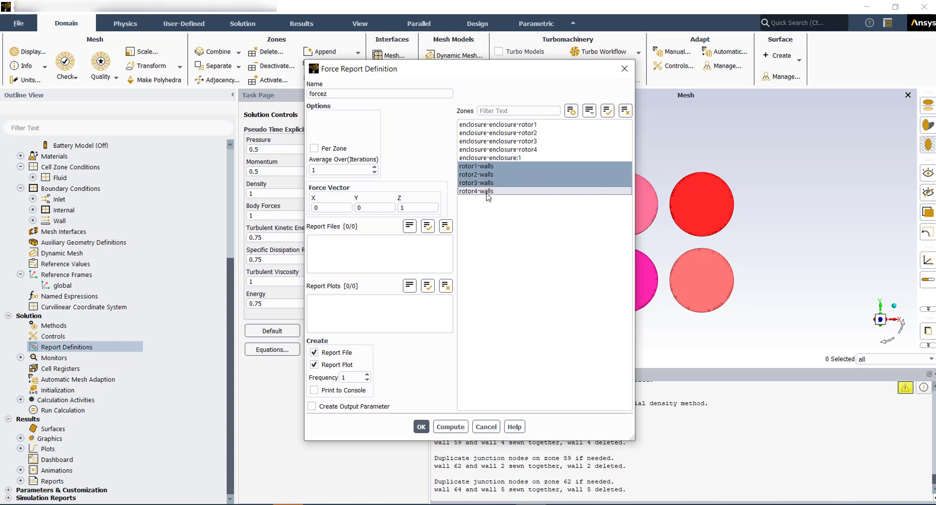
left_click(486, 191)
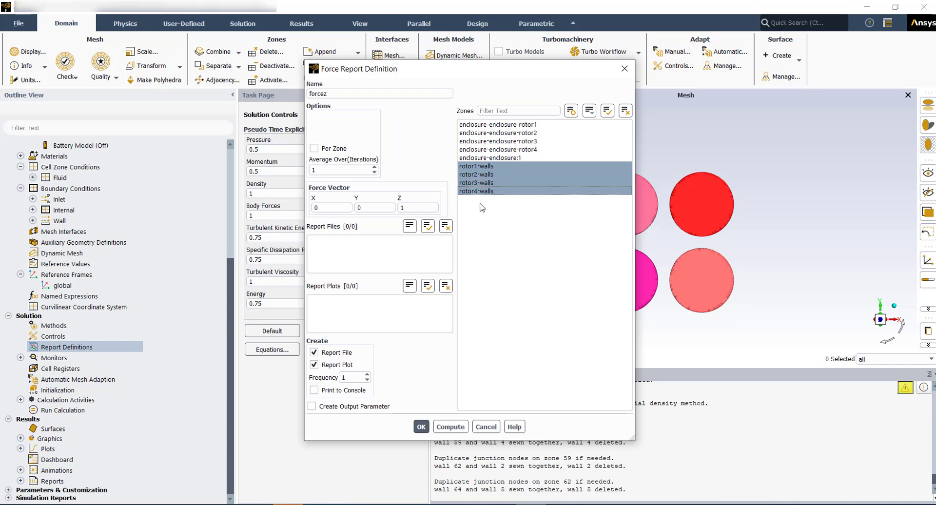
Step: Turn on Per Zone, turn off Report File, and create the forcez definition
left_click(315, 148)
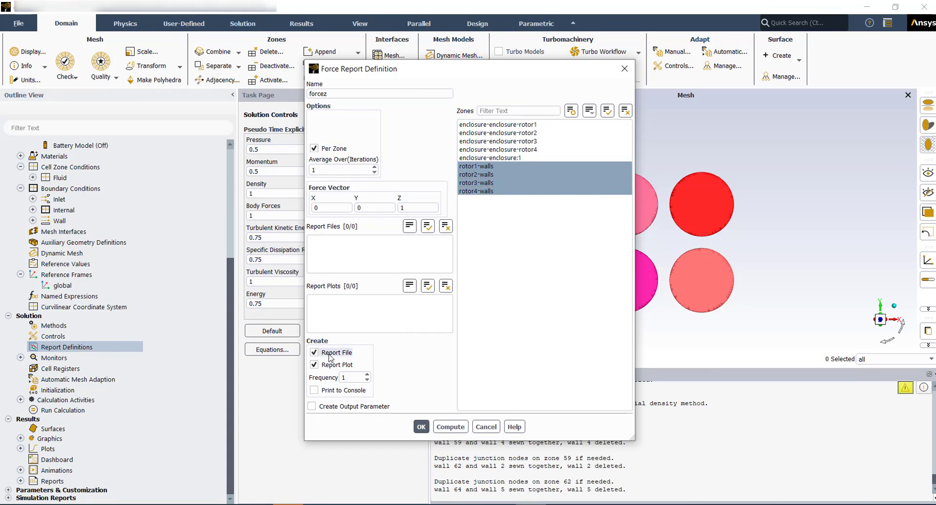
left_click(314, 353)
left_click(421, 426)
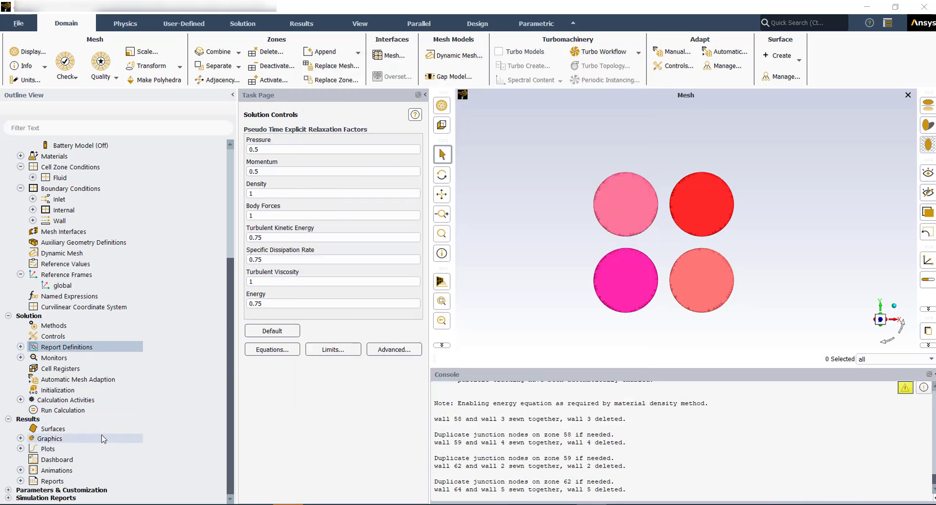
Step: Hybrid-initialize the flow, then calculate 1000 iterations with a 0.5 time scale factor
left_click(63, 390)
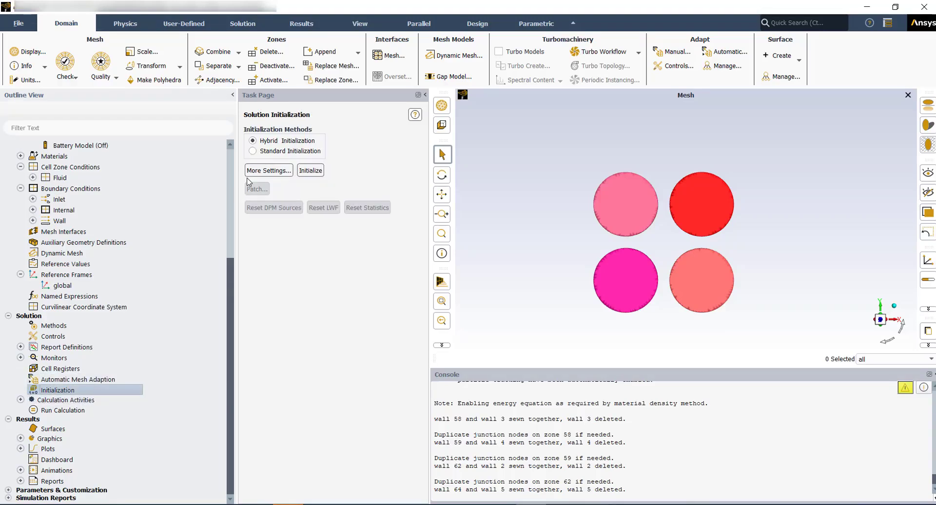
left_click(310, 172)
left_click(65, 411)
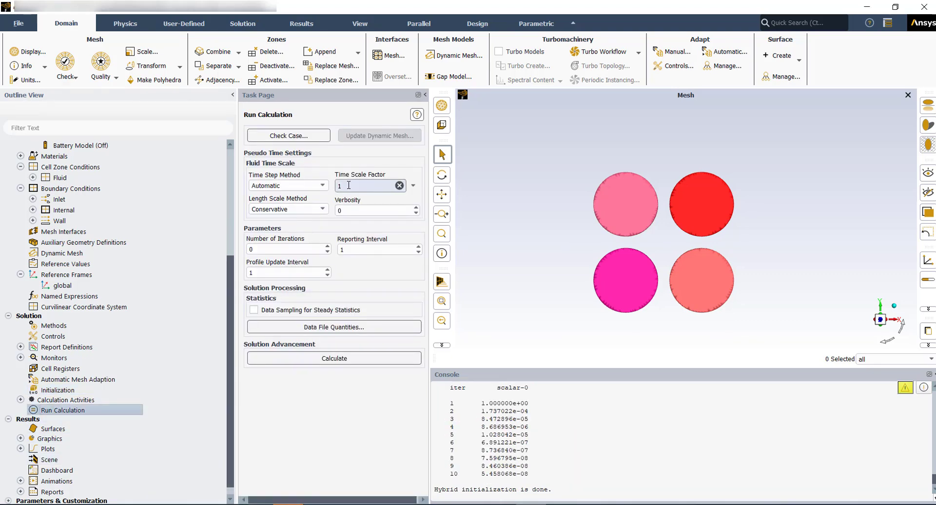
double_click(348, 186)
type("0.5")
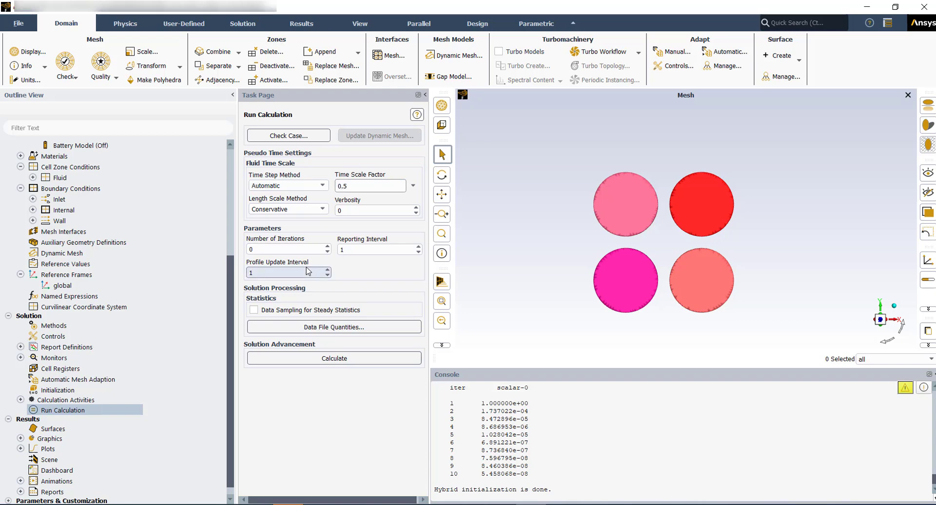
double_click(258, 247)
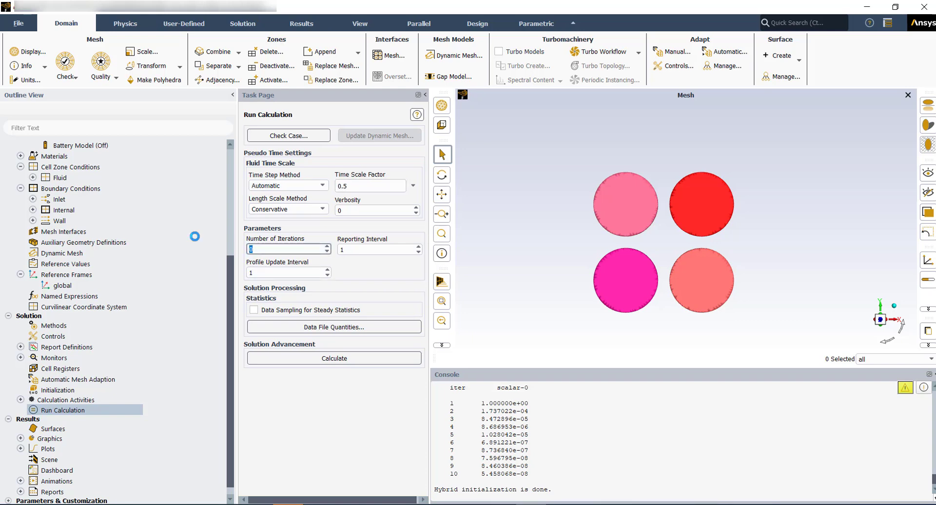
type("1000")
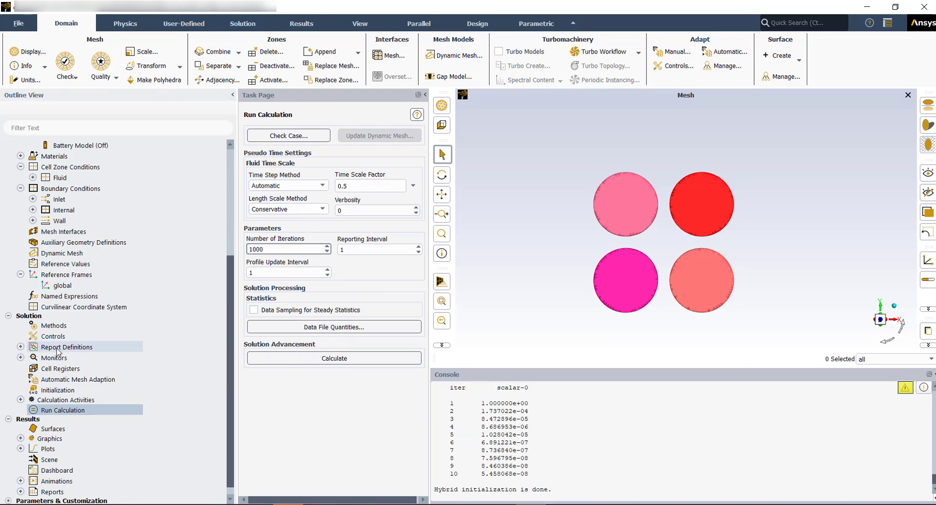
left_click(320, 362)
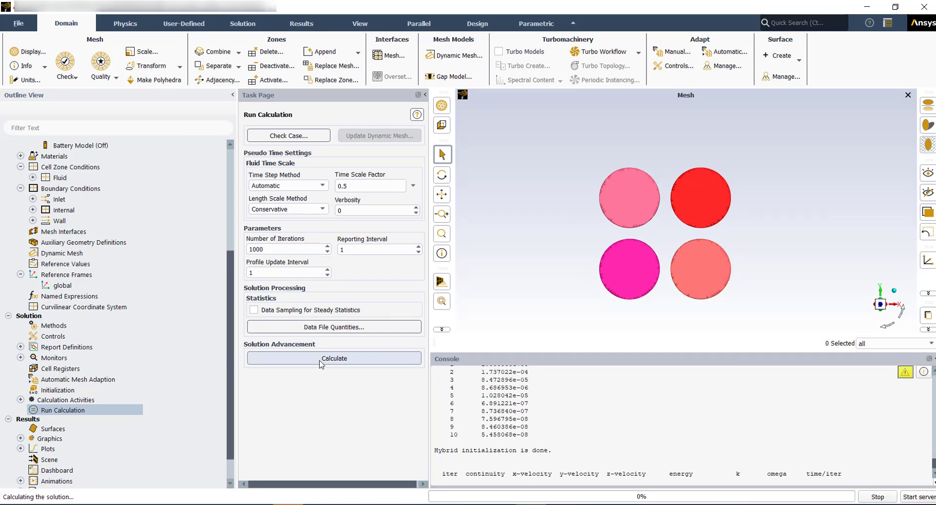